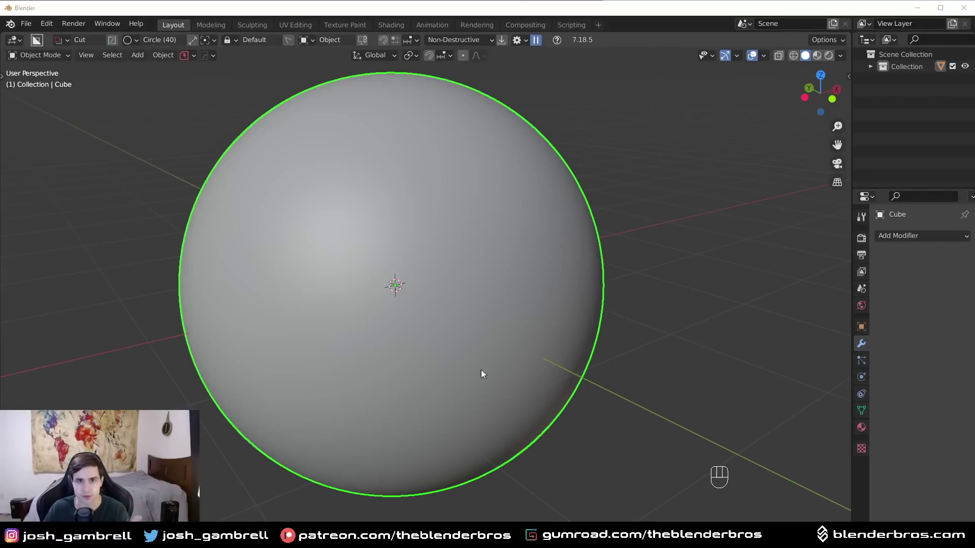
Cut a round recess into the upper front of the sphere with the 40-sided circle cutter
scroll(495, 362, "down", 1)
middle_click_drag(472, 367, 467, 368)
middle_click_drag(487, 299, 517, 317, "shift")
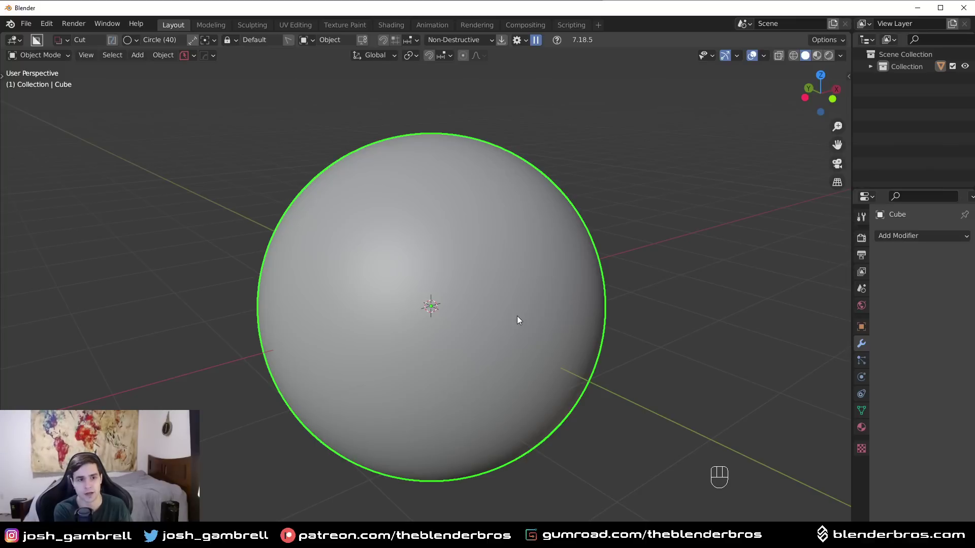
key("d")
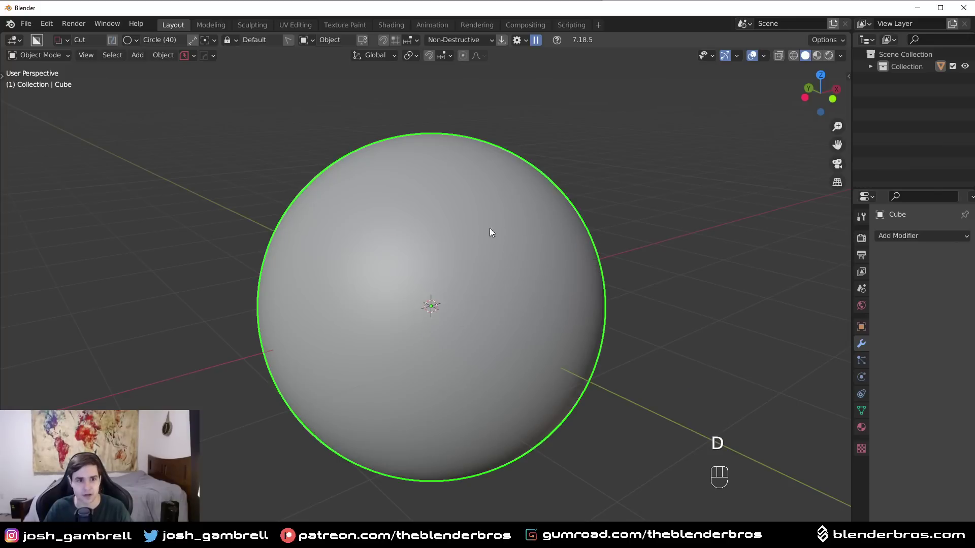
left_click_drag(485, 232, 535, 277)
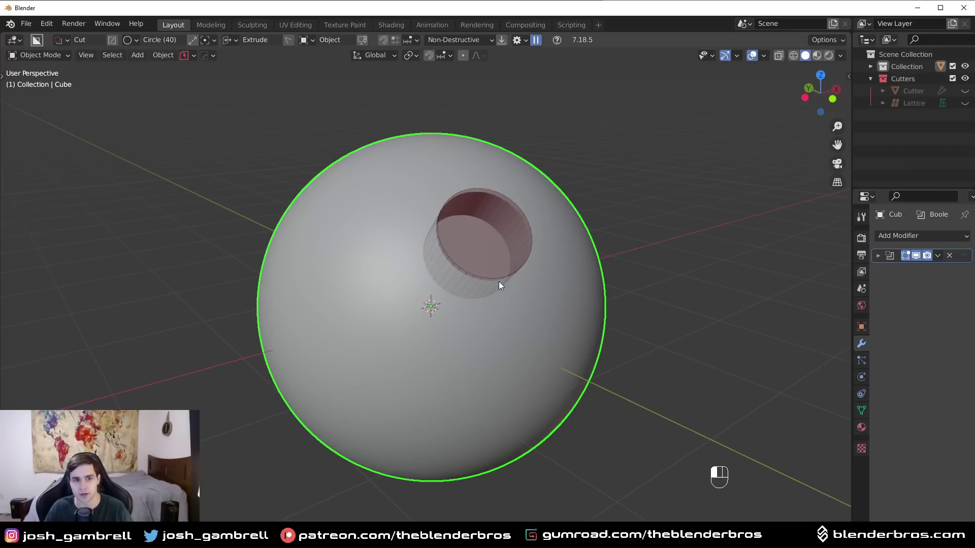
key("alt+v")
left_click(585, 273)
Add a three-segment bevel to the cut sphere, about 0.048 wide with a 30° angle limit
key("q")
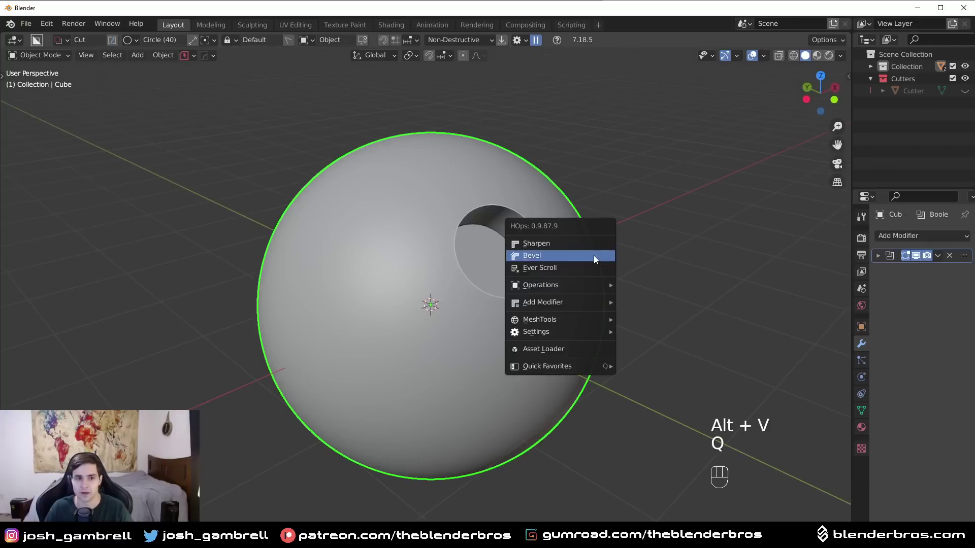
left_click(593, 256)
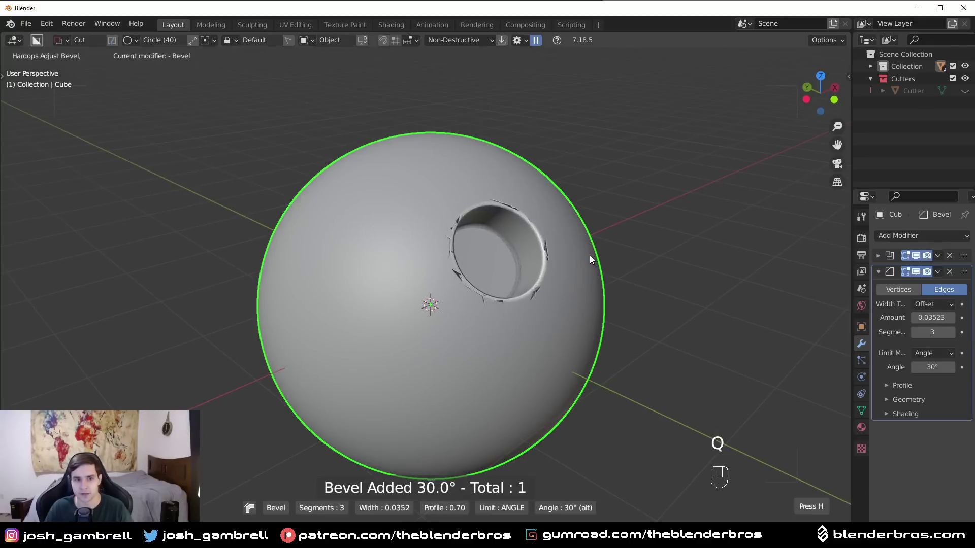
left_click(588, 254)
scroll(589, 253, "up", 3)
middle_click_drag(589, 252, 508, 297, "shift")
scroll(516, 294, "up", 2)
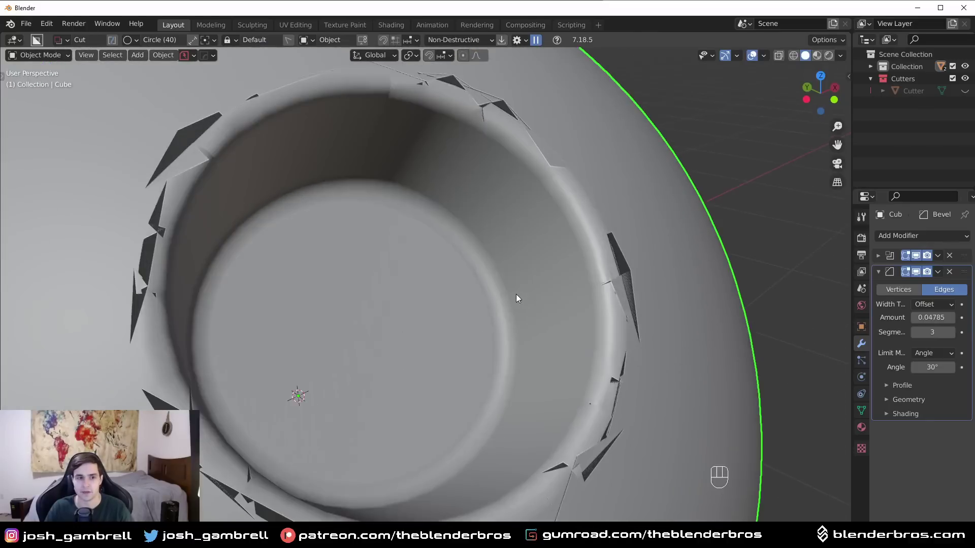
middle_click_drag(563, 266, 547, 275)
Try a narrower bevel around the recess with the wireframe overlay temporarily shown
key("alt+v")
left_click(475, 229)
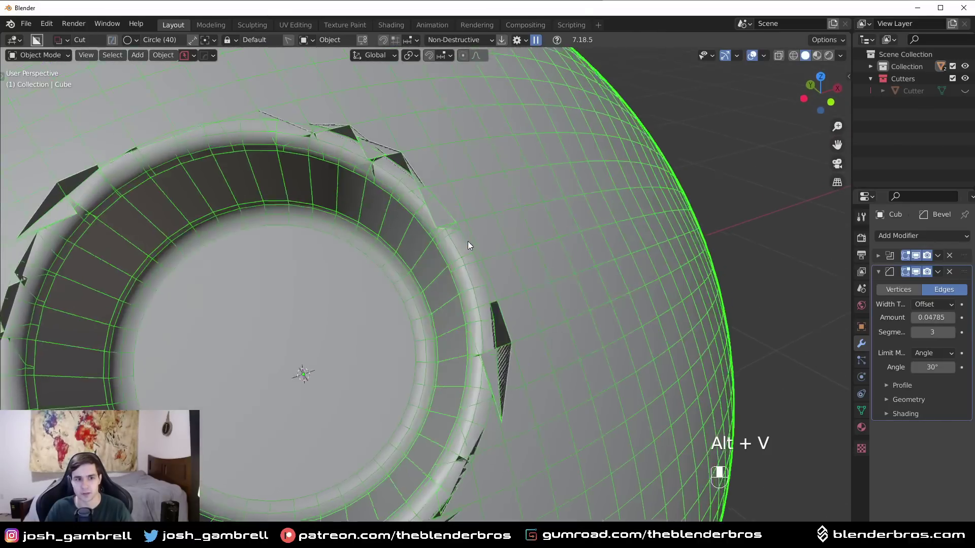
scroll(454, 274, "up", 2)
key("q")
left_click(458, 275)
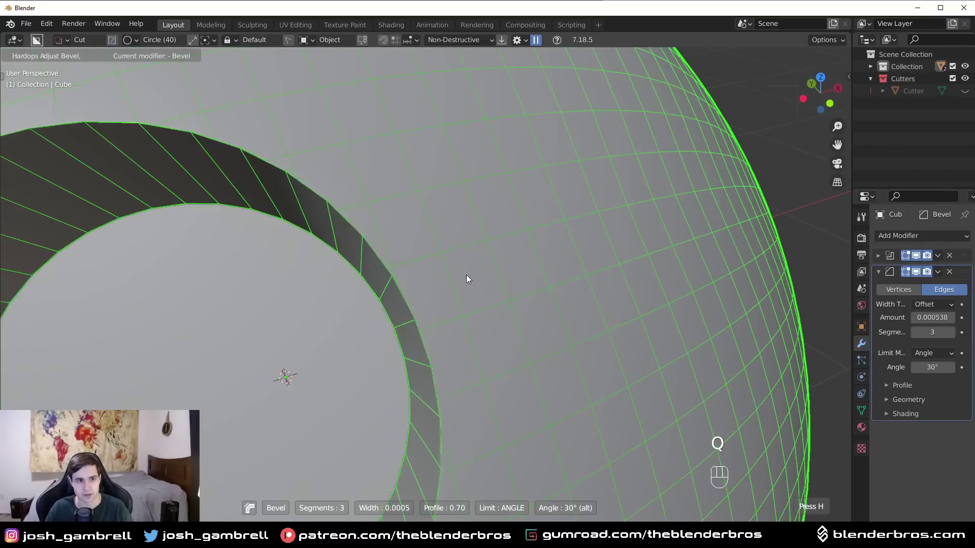
left_click(464, 275)
key("alt+v")
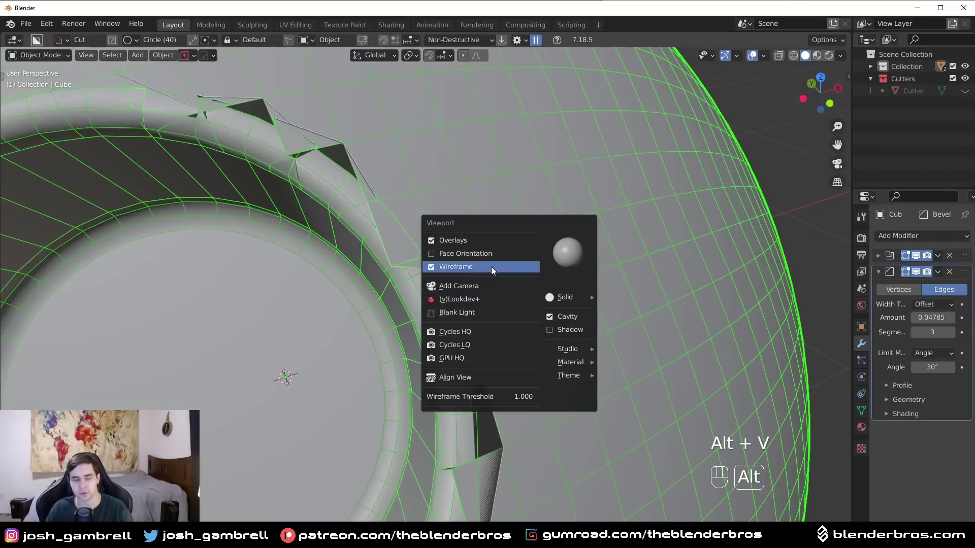
left_click(491, 266)
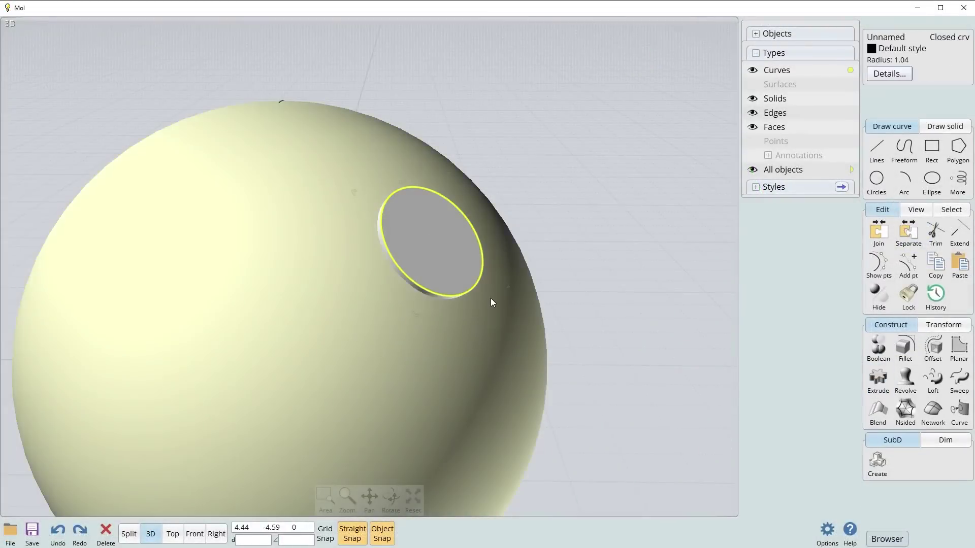
Switch to MoI and subtract the round cutter solid from the sphere with a Boolean difference
left_click(878, 383)
left_click(254, 254)
left_click(878, 349)
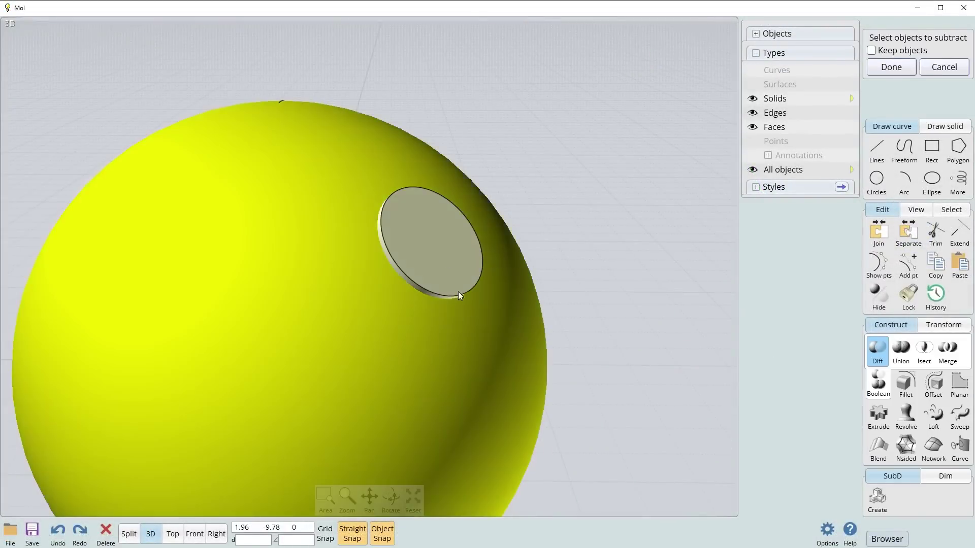
left_click(474, 247)
right_click(475, 248)
Fillet the edges of the round recess using the circular shape and a radius of 0.09
left_click(474, 244)
left_click(905, 384)
left_click(877, 350)
scroll(584, 262, "up", 2)
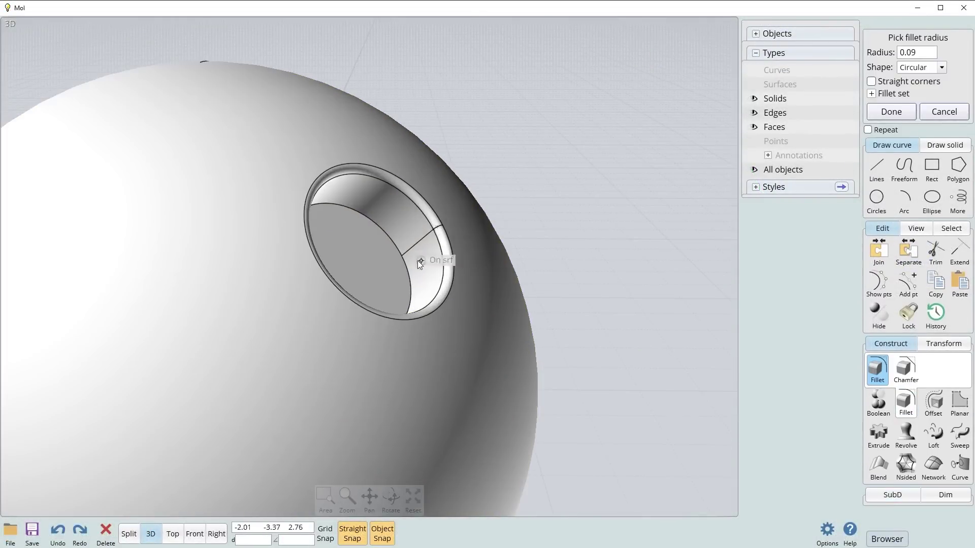
right_click(417, 260)
right_click(384, 259)
right_click(382, 260)
Hide the model's edges and examine the shading of the filleted recess
left_click(753, 113)
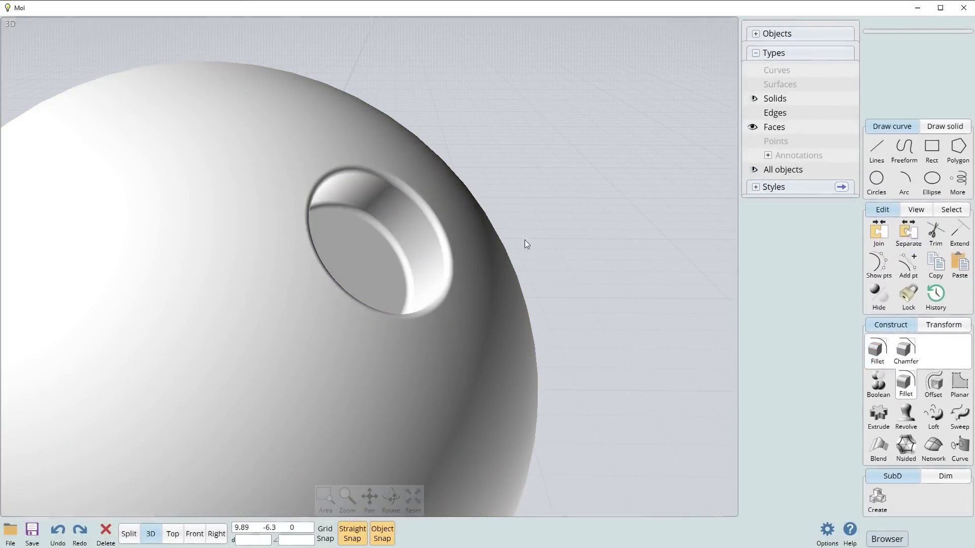
scroll(525, 241, "down", 2)
right_click_drag(525, 242, 499, 276)
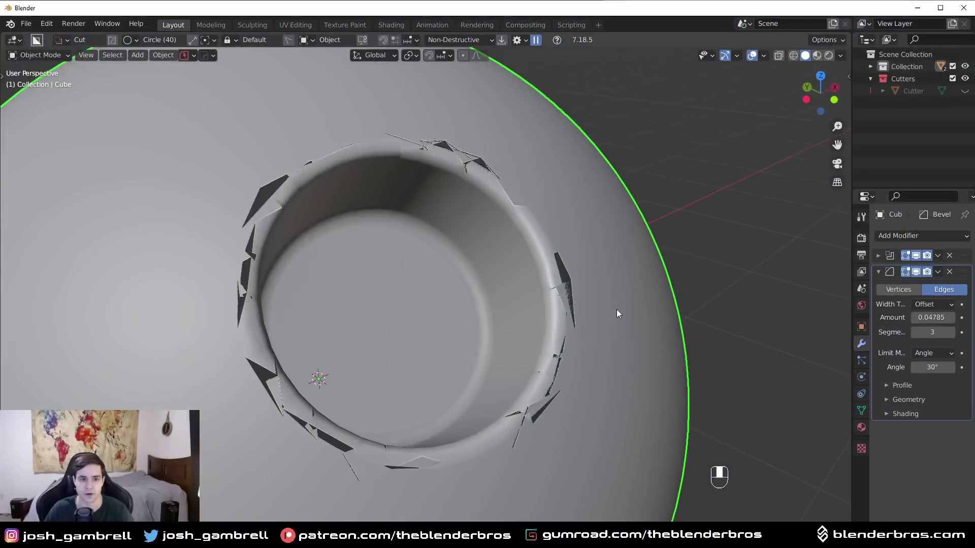
Switch back to Blender and reduce the bevel width around the recess to about 0.013
key("q")
left_click(615, 308)
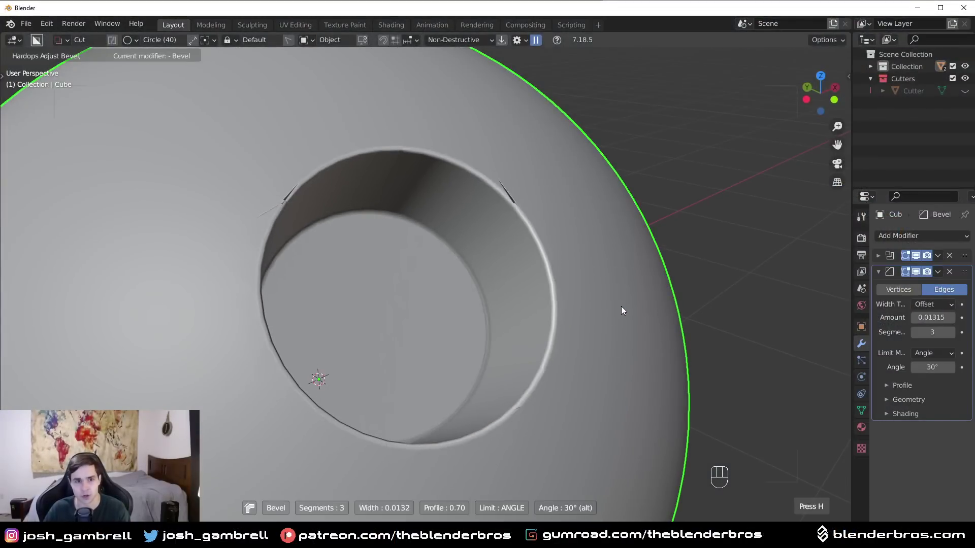
left_click(621, 304)
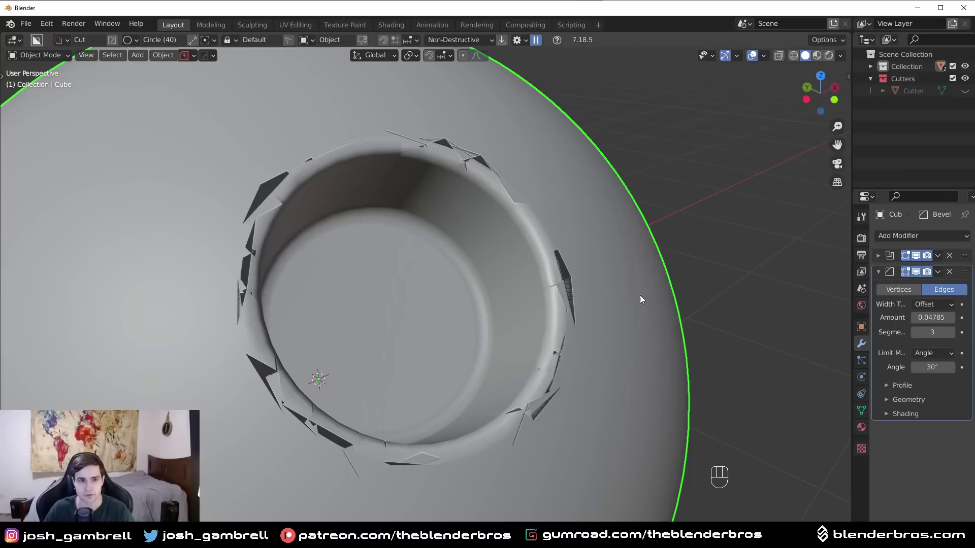
key("q")
left_click(645, 293)
left_click(651, 293)
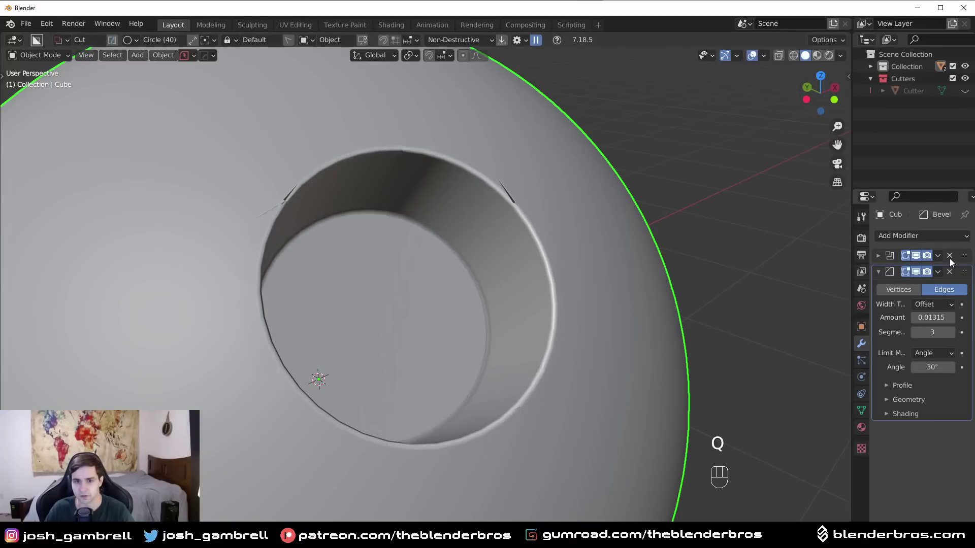
Apply the Boolean modifier and merge the closely spaced vertices along the recess's outer rim in Edit Mode
left_click(938, 255)
left_click(923, 267)
key("Tab")
left_click(266, 244)
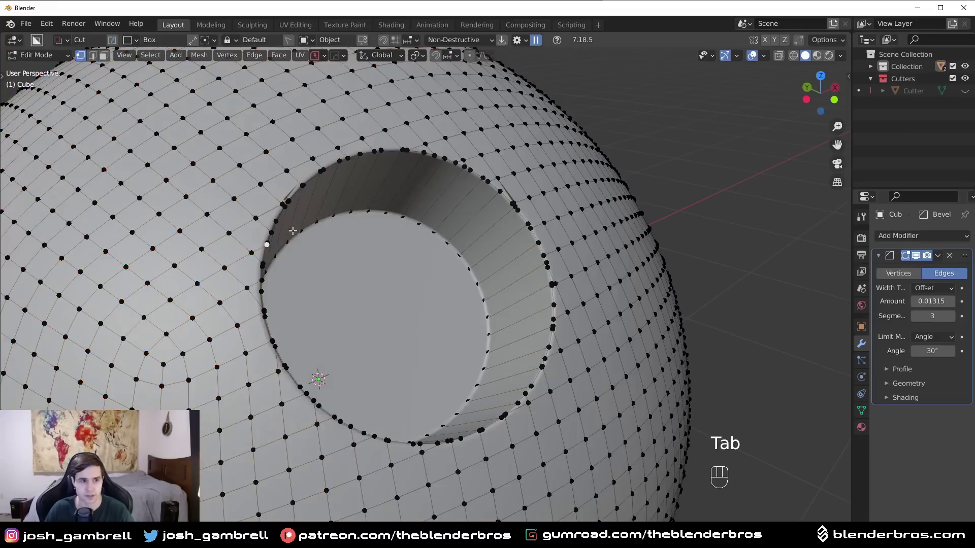
left_click(475, 172, "ctrl")
left_click(504, 416, "ctrl")
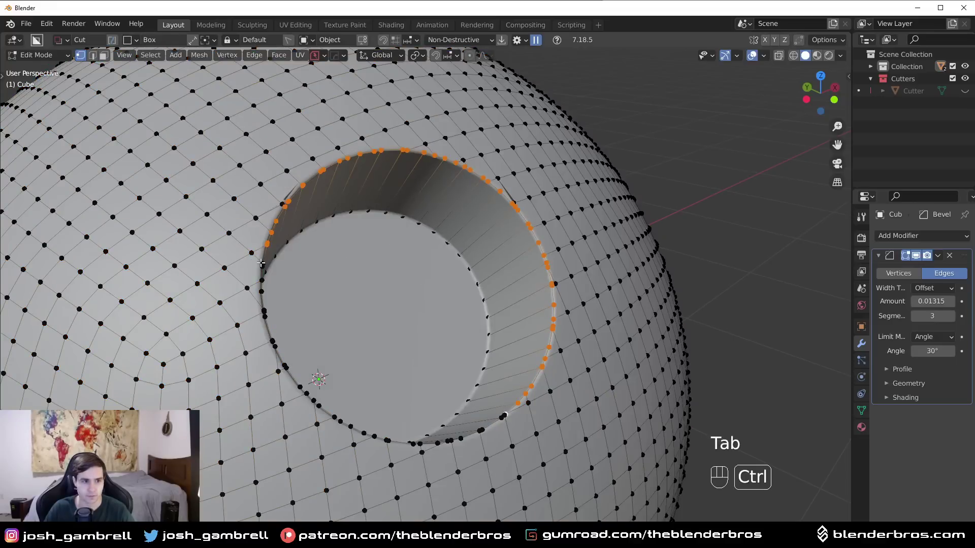
left_click(261, 263, "ctrl")
key("y")
left_click(409, 205)
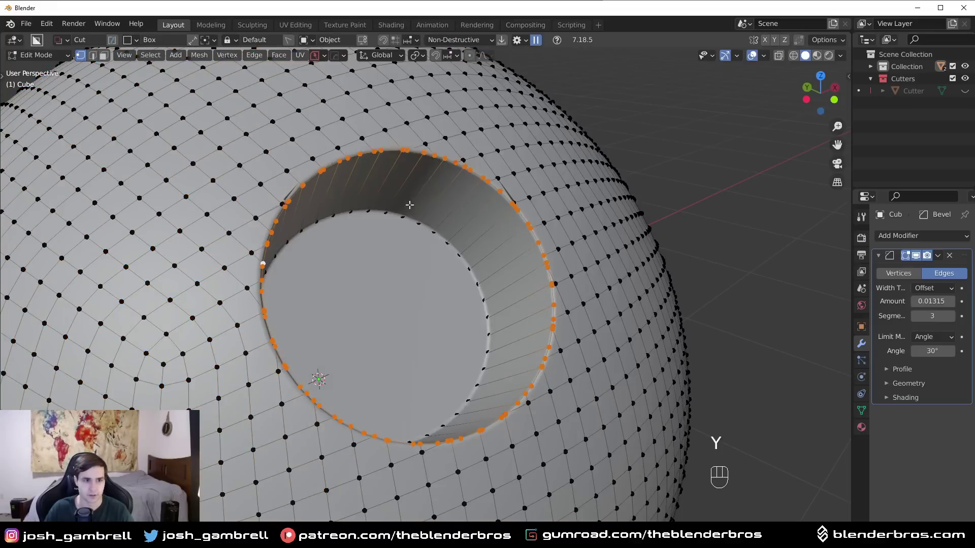
left_click(479, 229)
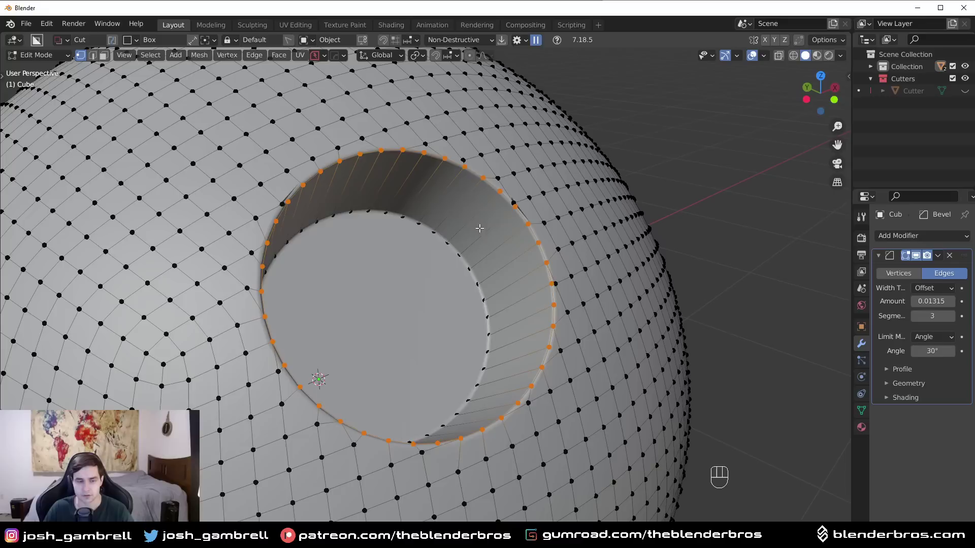
key("Tab")
key("Tab")
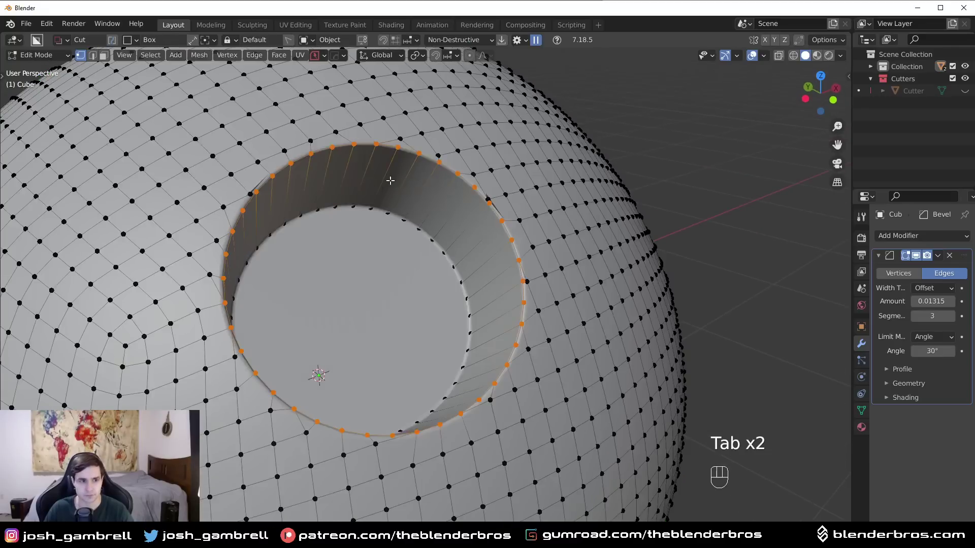
Slide the vertex crowding the upper-right rim of the recess outward along its edge by about 0.24
middle_click_drag(390, 181, 343, 209)
scroll(421, 254, "up", 1)
left_click(507, 292)
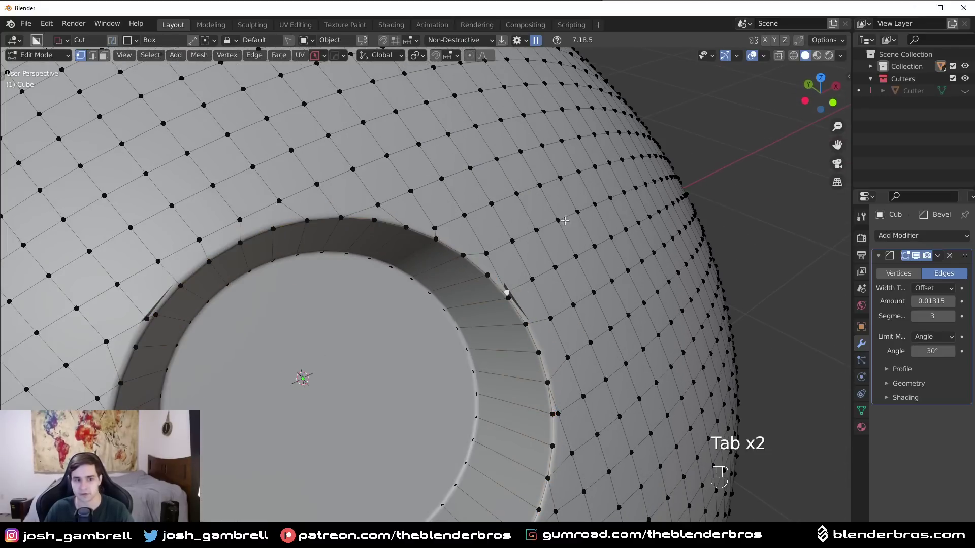
scroll(582, 300, "up", 1)
key("g")
key("g")
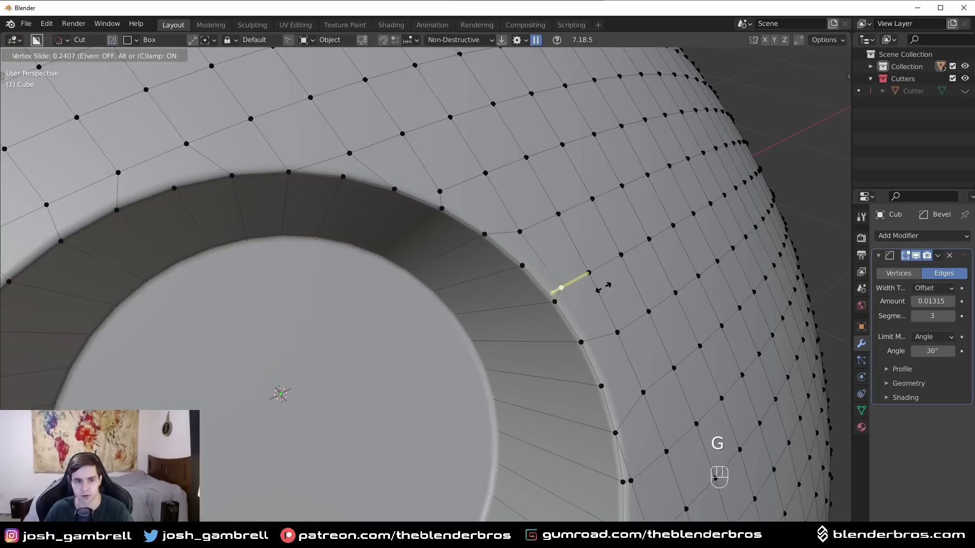
left_click(604, 287)
Slide the vertex crowding the left rim of the recess outward along its edge by about 0.22
middle_click_drag(592, 386, 792, 366, "shift")
key("g")
key("g")
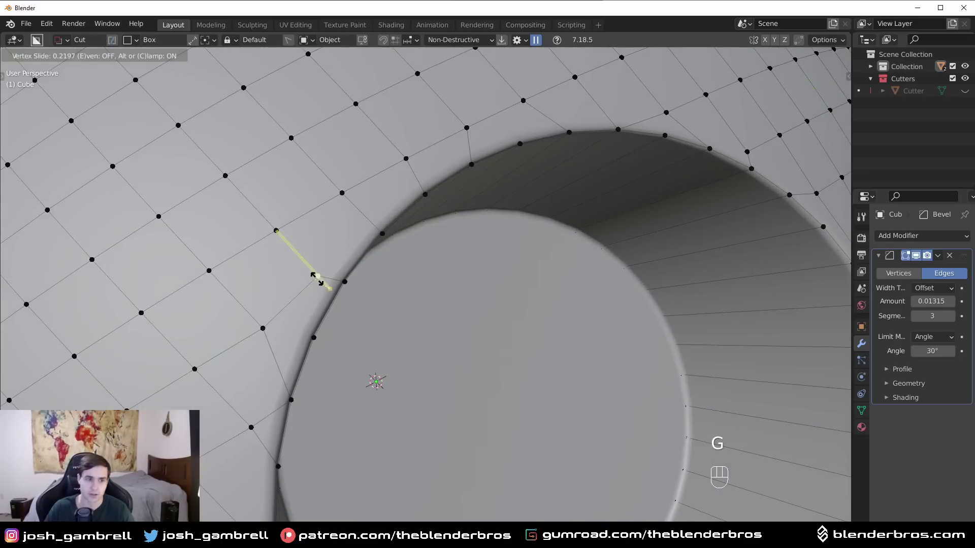
left_click(317, 277)
middle_click_drag(317, 277, 400, 285)
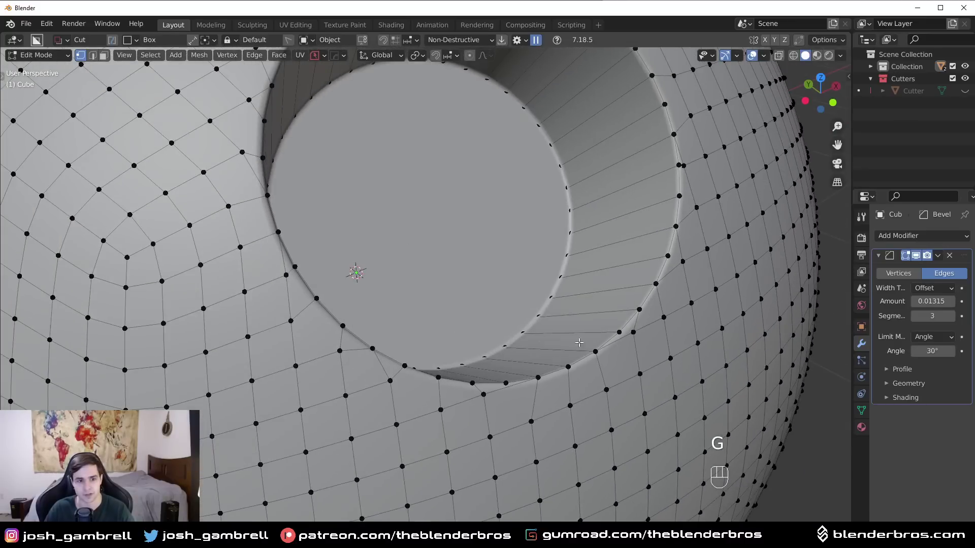
middle_click_drag(657, 271, 597, 345, "shift")
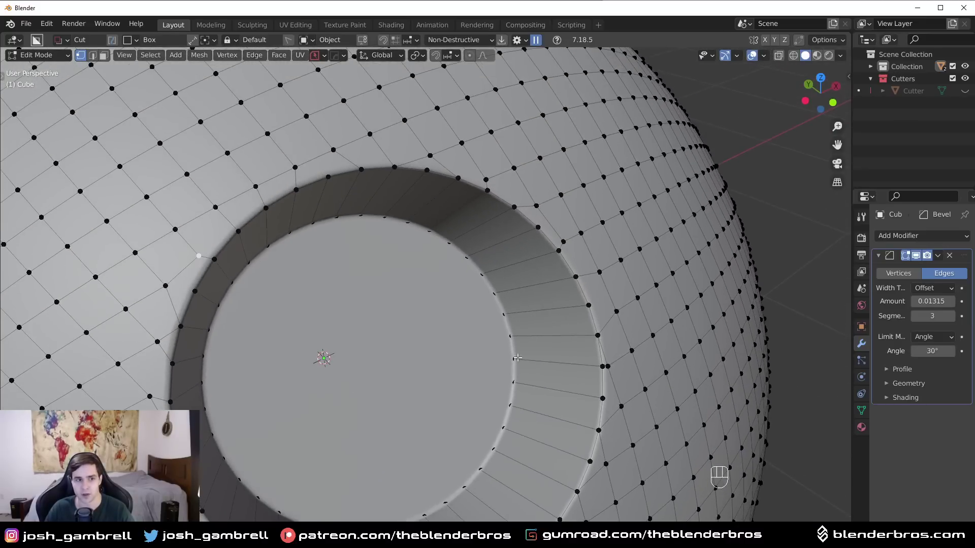
Return to Object Mode and examine the beveled recess for shading artifacts
key("Tab")
scroll(539, 248, "down", 1)
middle_click_drag(541, 244, 547, 221)
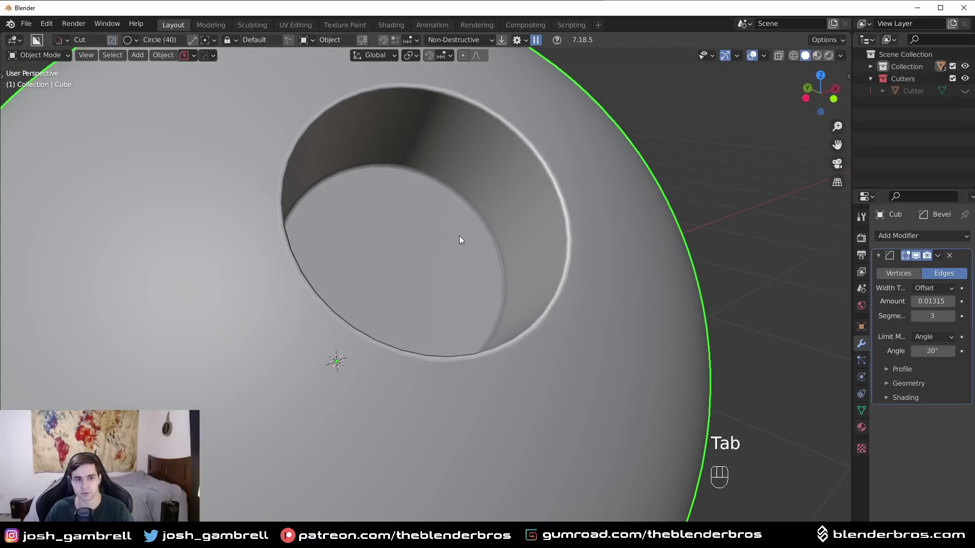
middle_click_drag(490, 179, 485, 189)
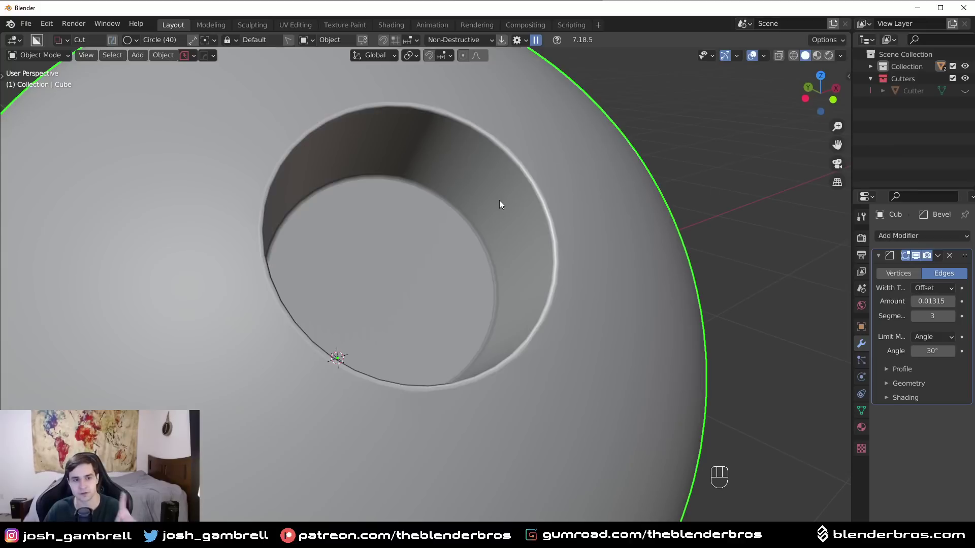
Undo the vertex slides, rim cleanup, applied Boolean and bevel, going back to the live Boolean cut
key("ctrl+z")
key("ctrl+z")
key("ctrl+z")
key("ctrl+z")
key("ctrl+z")
key("ctrl+z")
key("ctrl+z")
key("ctrl+z")
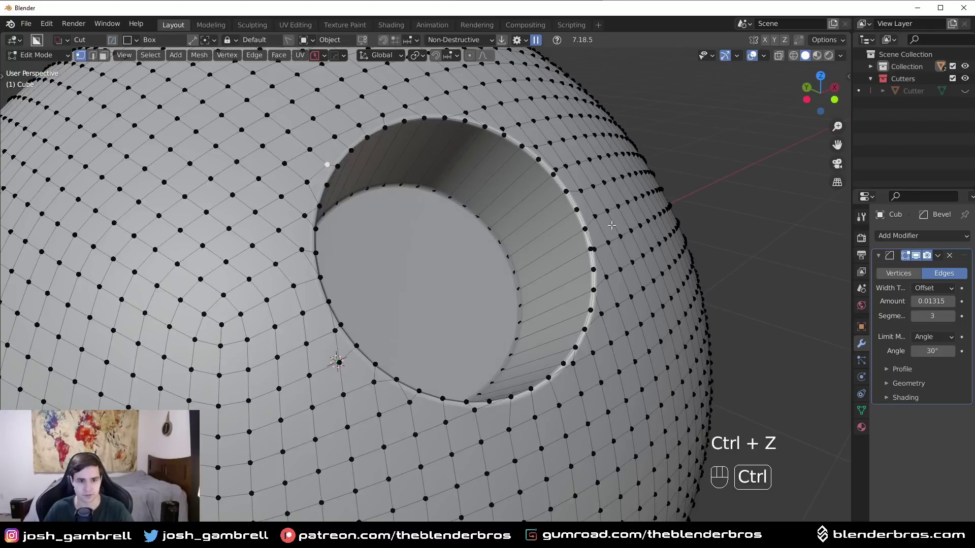
key("ctrl+z")
key("ctrl+z")
key("ctrl+z")
key("ctrl+z")
key("ctrl+z")
key("ctrl+z")
key("ctrl+z")
key("ctrl+z")
key("ctrl+z")
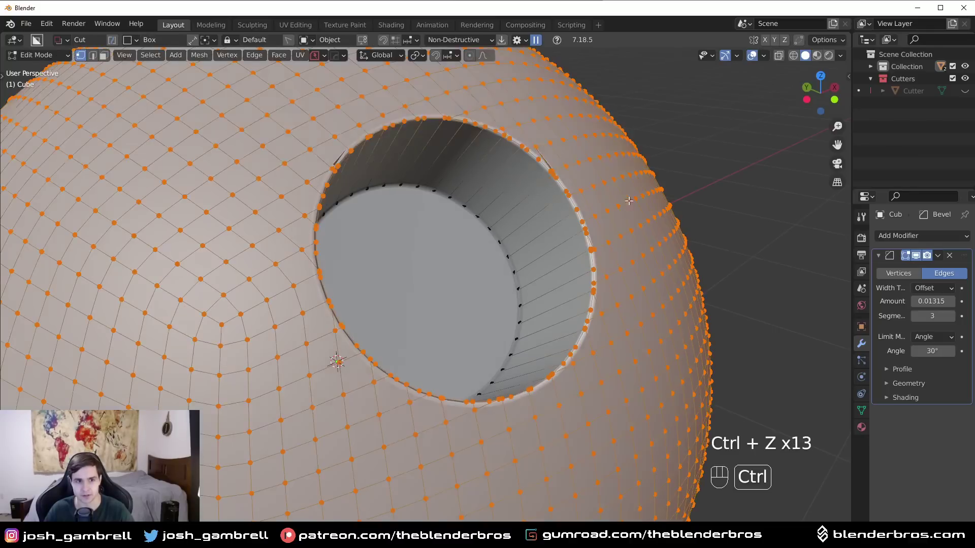
key("ctrl+shift+z")
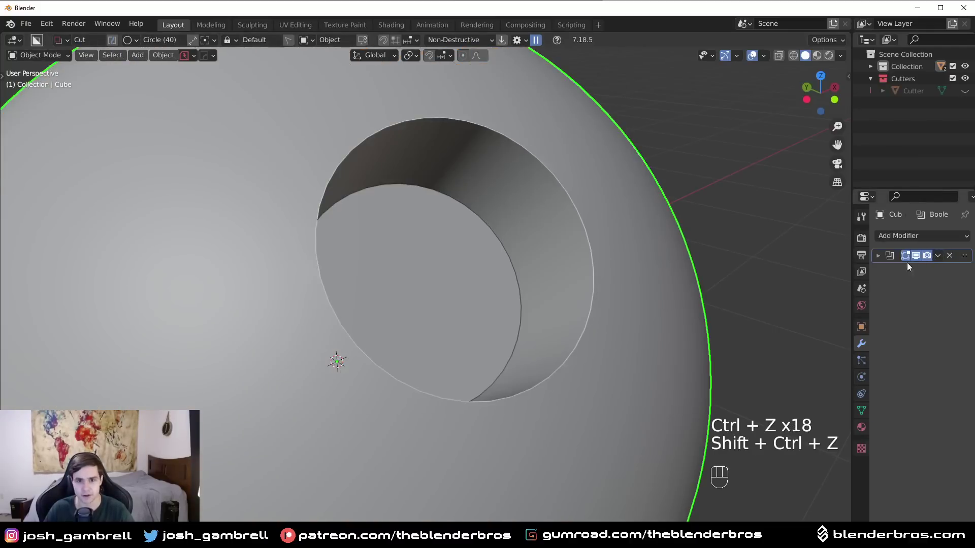
scroll(690, 259, "down", 2)
middle_click_drag(690, 254, 682, 255)
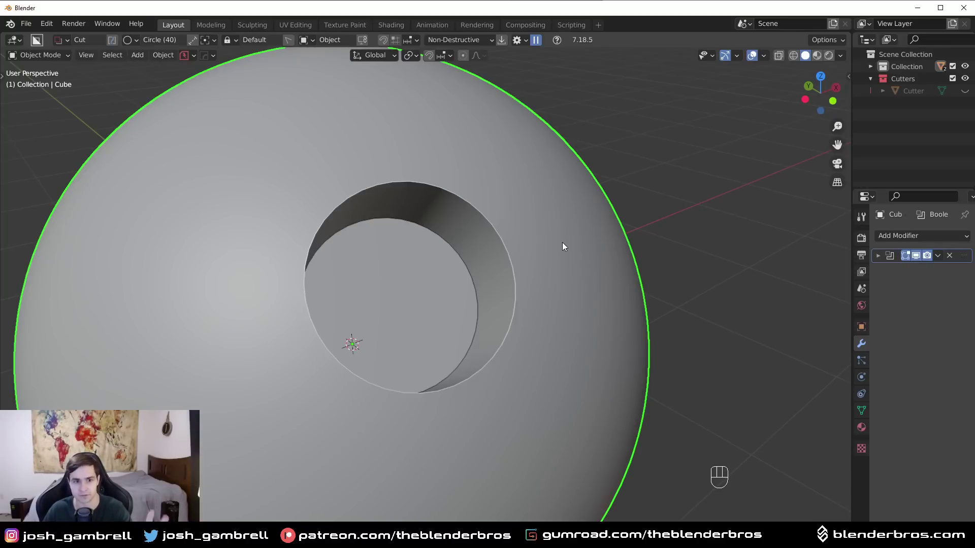
Apply the Boolean modifier and select the entire outer rim loop of the recess in Edit Mode
left_click(938, 255)
left_click(912, 263)
key("Tab")
left_click(315, 234)
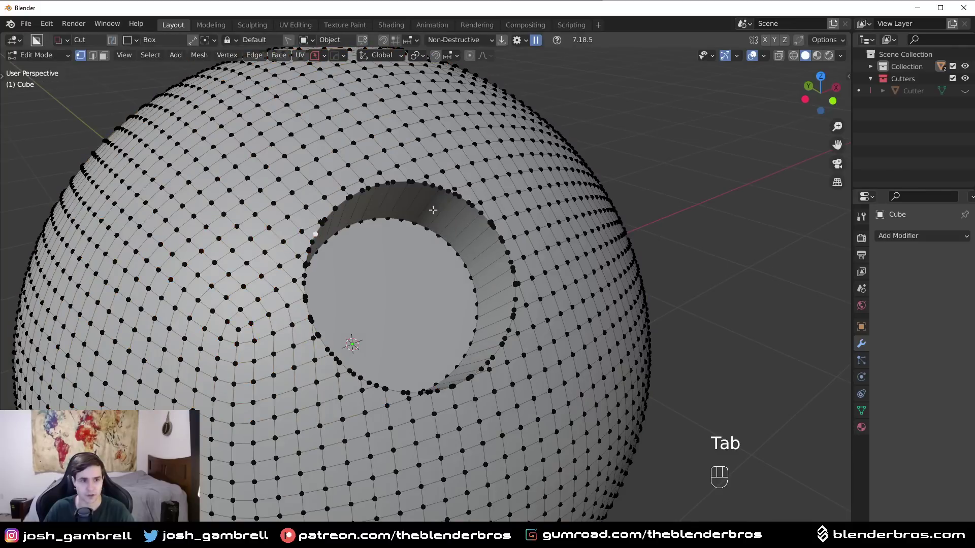
left_click(458, 197, "ctrl")
left_click(485, 362, "ctrl")
left_click(311, 242, "ctrl")
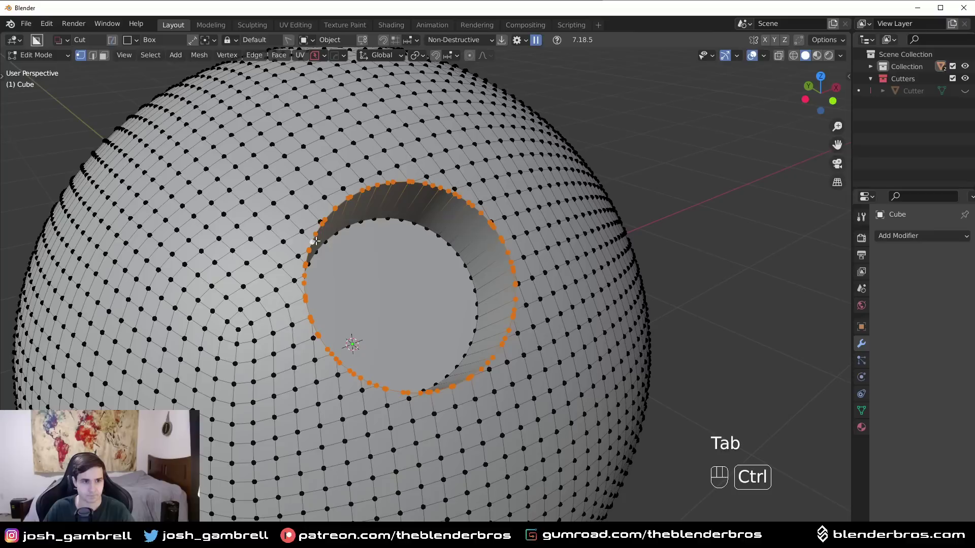
Look up the MESHmachine add-on in the preferences and review its version and keymaps in an enlarged window
key("y")
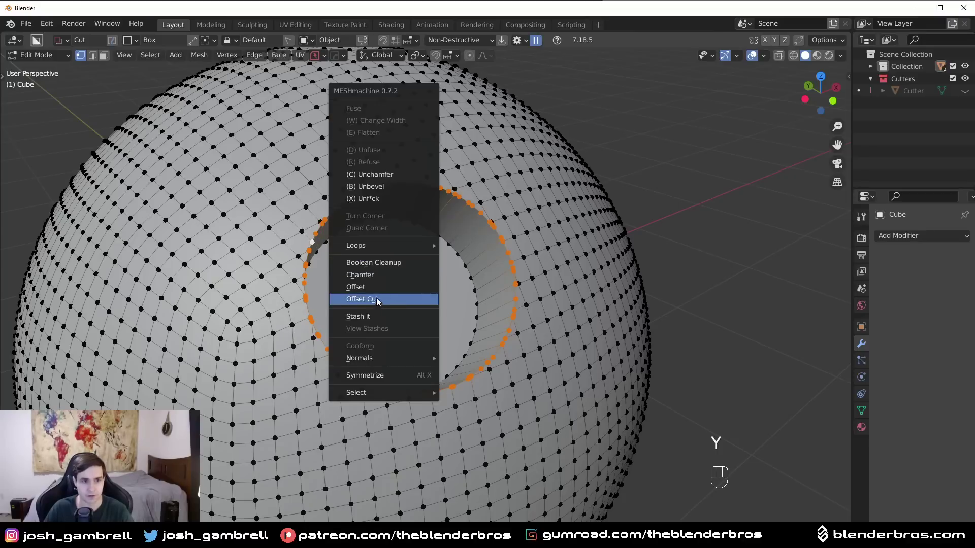
left_click(46, 24)
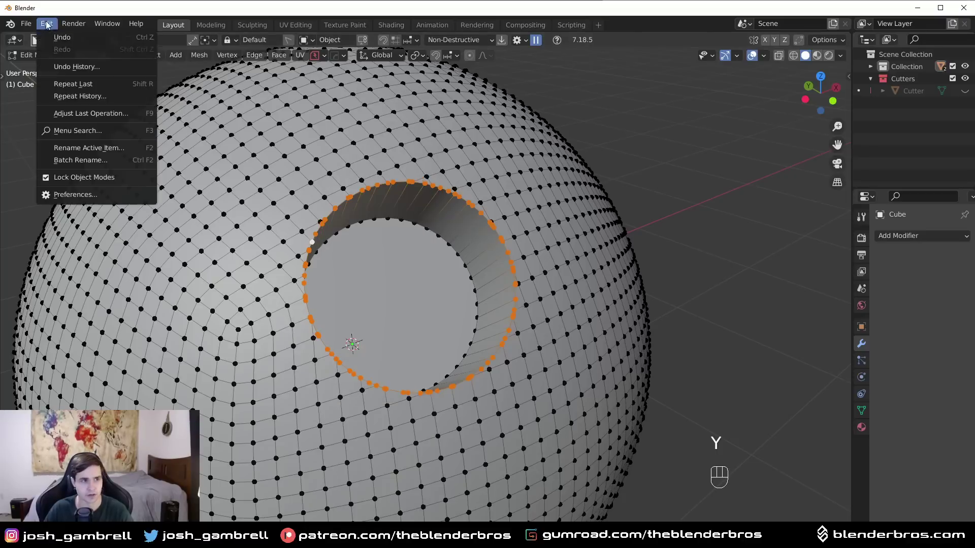
left_click(89, 196)
left_click(330, 78)
type("meshmach")
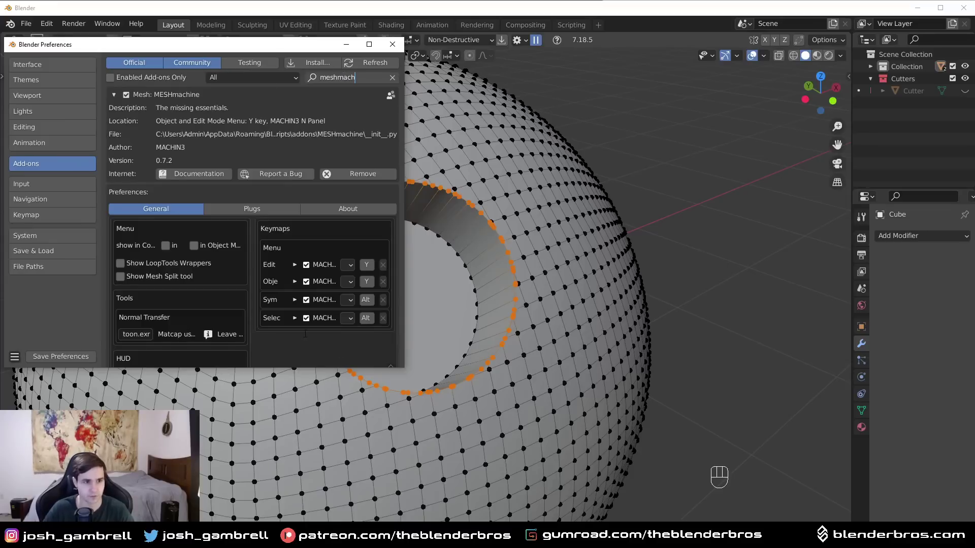
scroll(194, 318, "down", 5)
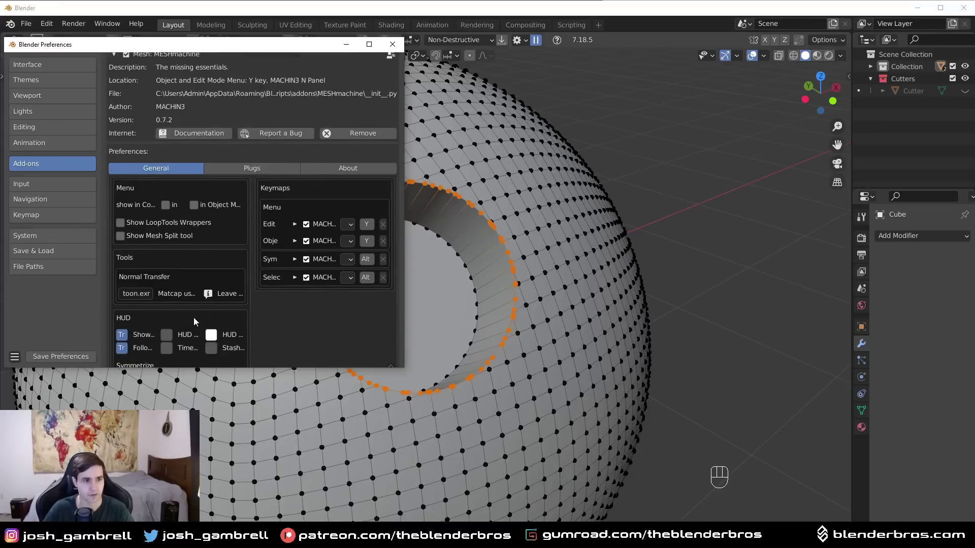
left_click_drag(402, 368, 763, 507)
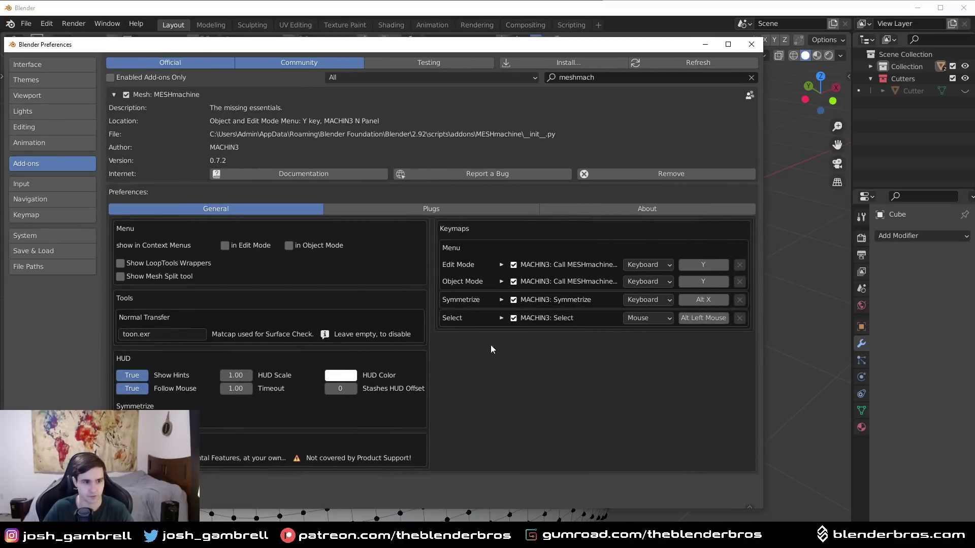
left_click(751, 44)
Try a MESHmachine Offset Cut around the selected rim, examine its support loops up close, and undo it
key("y")
left_click(525, 263)
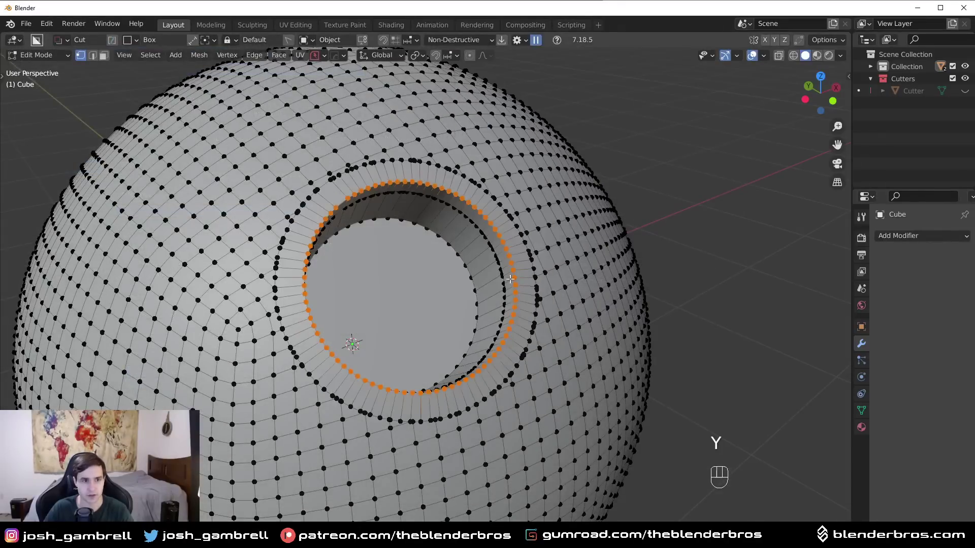
left_click_drag(76, 477, 108, 477)
scroll(446, 310, "up", 1)
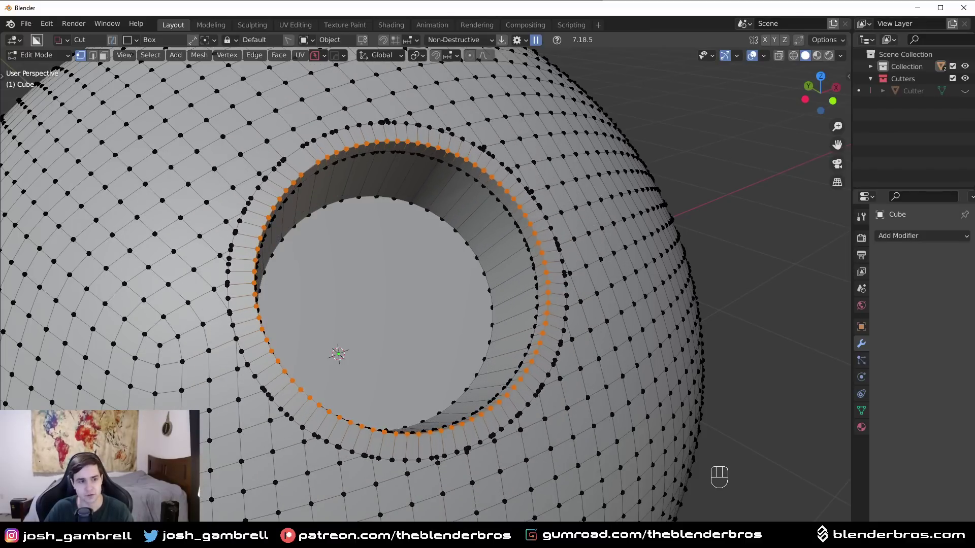
scroll(583, 375, "up", 3)
middle_click_drag(692, 328, 533, 320, "shift")
scroll(504, 311, "up", 2)
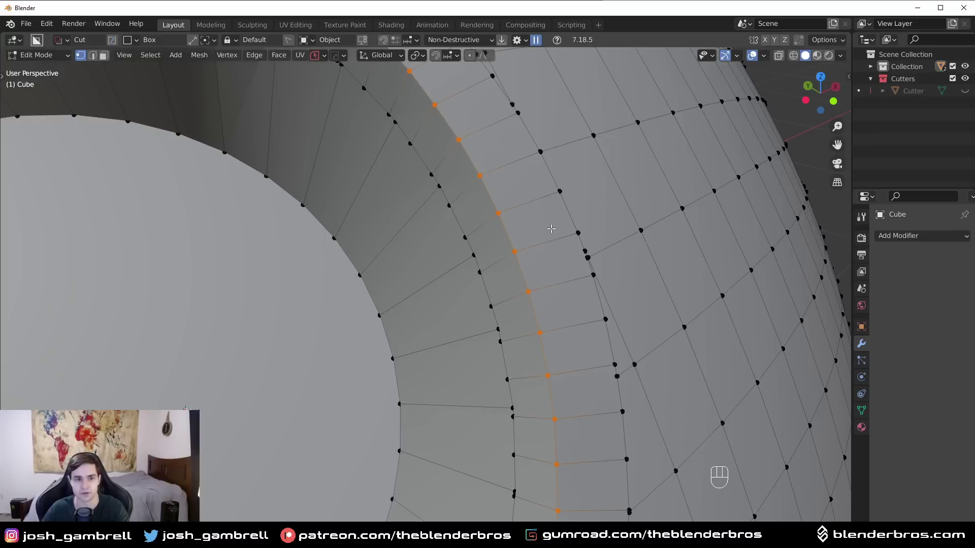
scroll(549, 286, "down", 2)
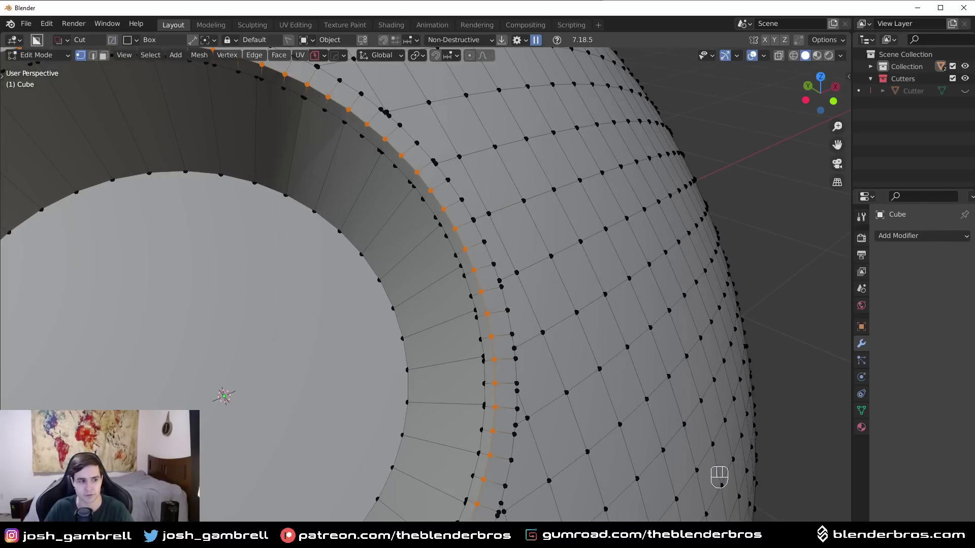
scroll(426, 285, "down", 4)
key("ctrl+z")
Run MESHmachine's Offset Cut on the selected recess rim and return to Object Mode
key("y")
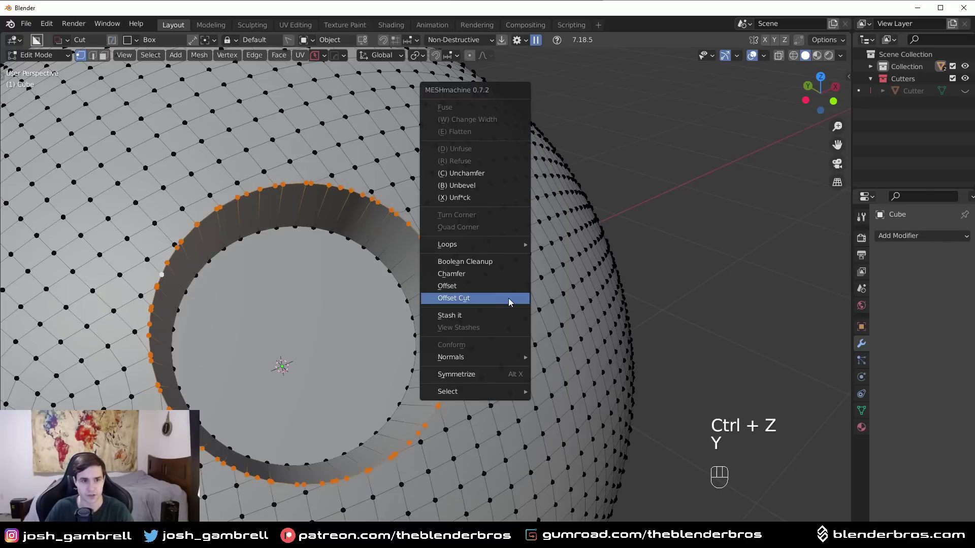
left_click(510, 302)
key("Tab")
Add a HardOps Bevel to the sphere with a 0.01 m width, 3 segments and a 30° angle limit
key("q")
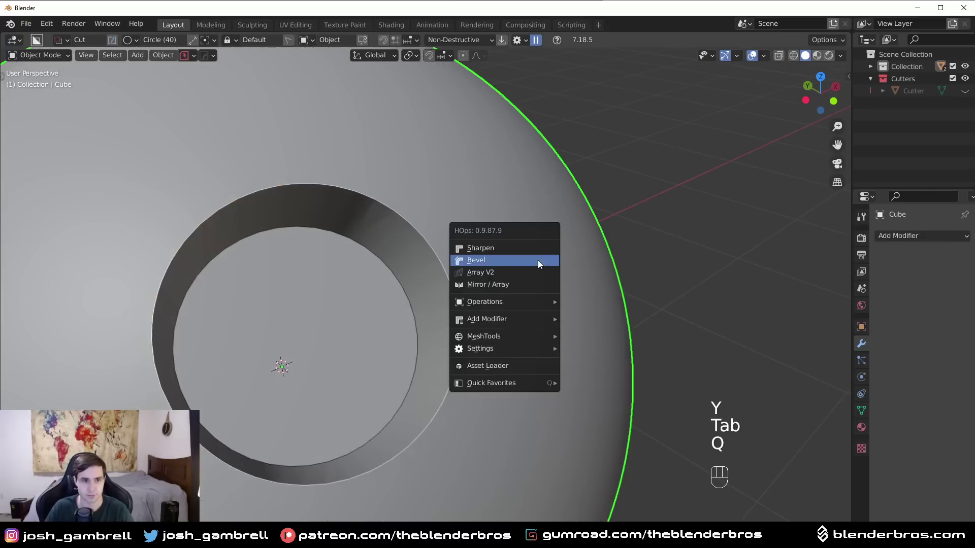
left_click(538, 260)
key("q")
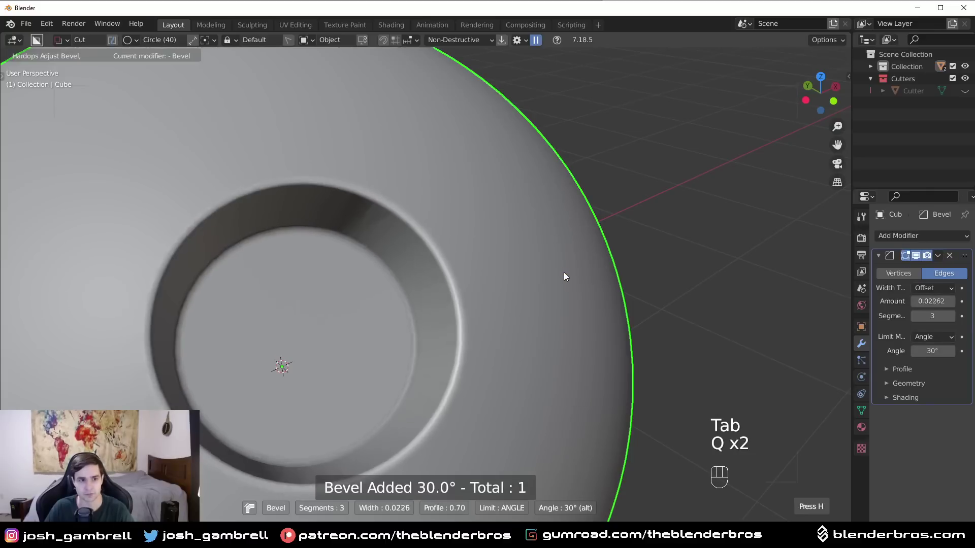
left_click(565, 271)
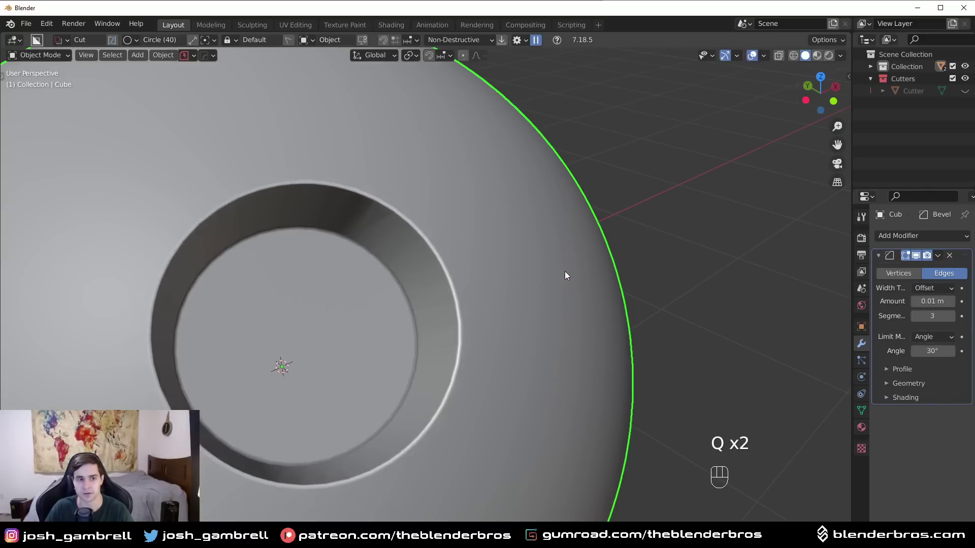
Examine the support loops around the rim in Edit Mode and the beveled recess's shading in Object Mode
key("Tab")
middle_click_drag(564, 271, 584, 249)
scroll(490, 315, "up", 2)
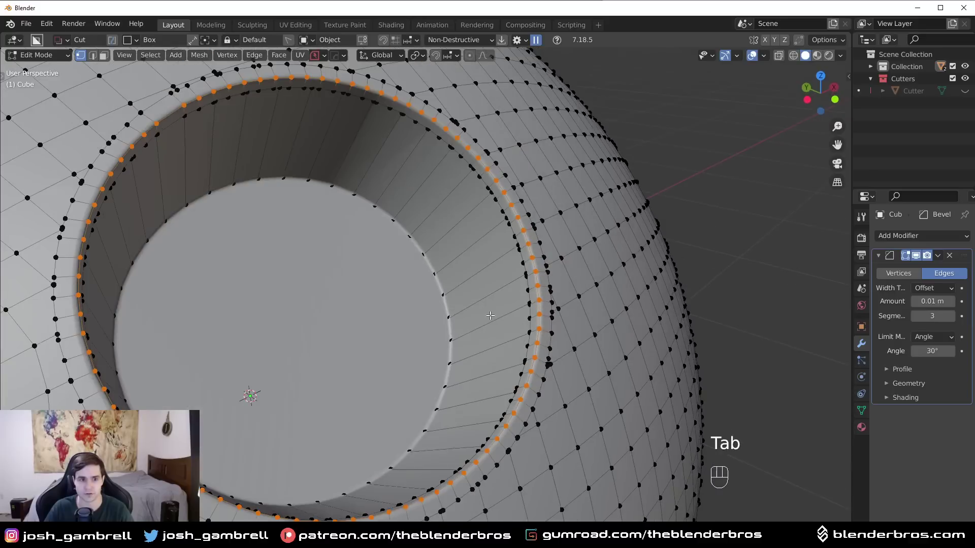
scroll(538, 324, "up", 1)
middle_click_drag(538, 324, 572, 312)
middle_click_drag(609, 274, 490, 314, "shift")
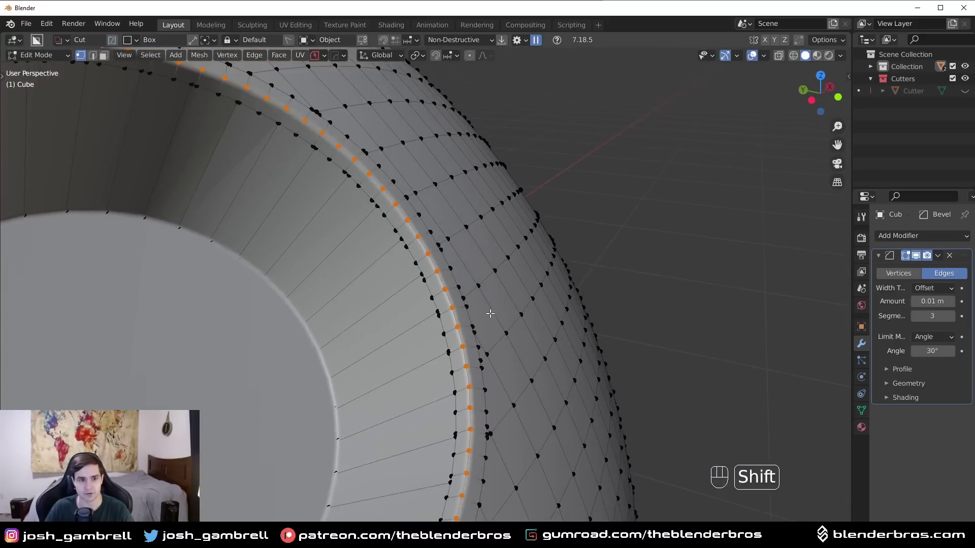
key("Tab")
middle_click_drag(532, 241, 480, 294)
scroll(434, 273, "down", 2)
middle_click_drag(480, 294, 457, 266)
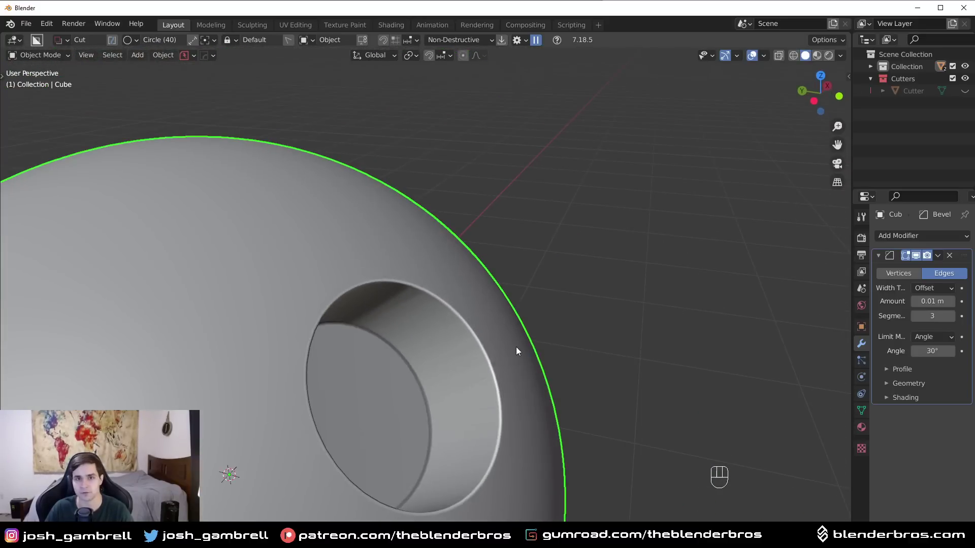
scroll(498, 298, "up", 4)
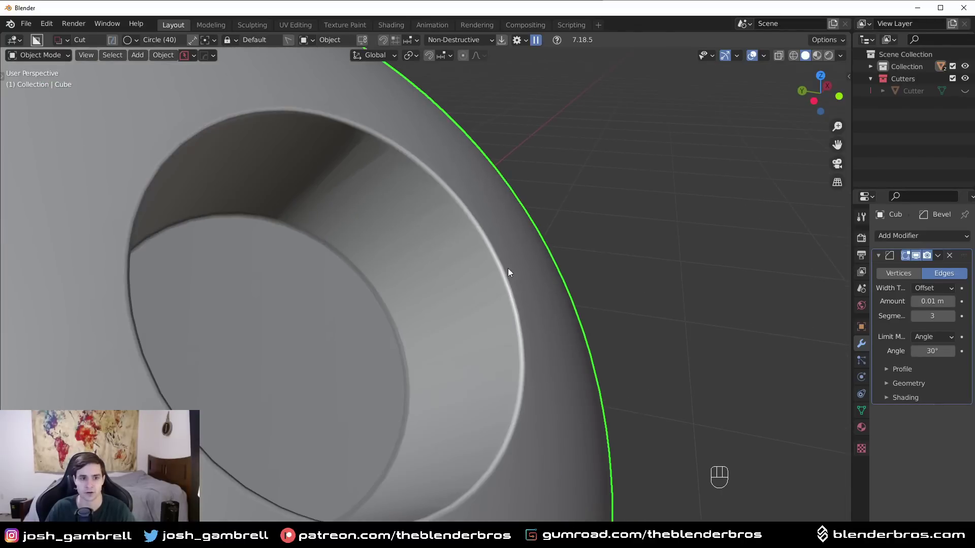
Select the inner support loop on the recess wall and run Boolean Cleanup on it with a threshold of about 0.07
key("Tab")
key("alt+a")
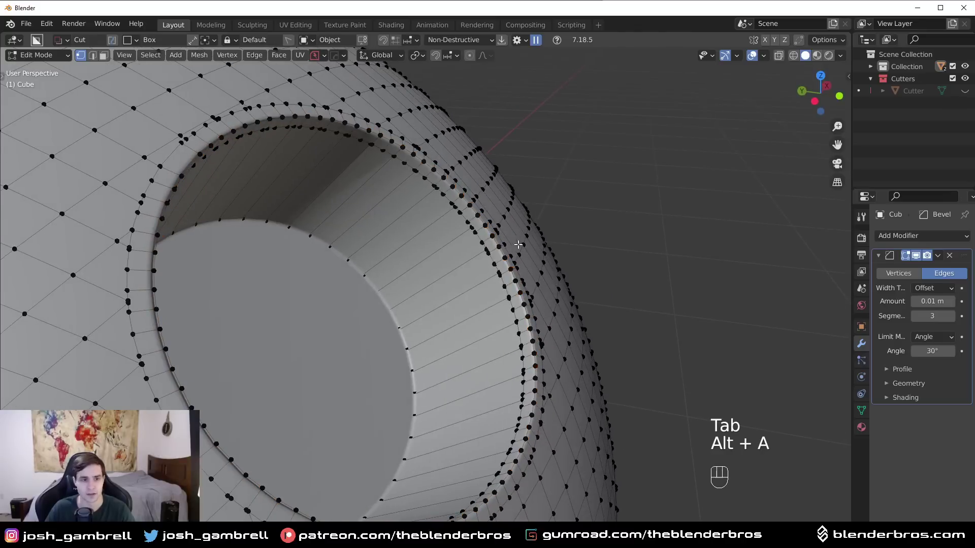
key("Tab")
key("y")
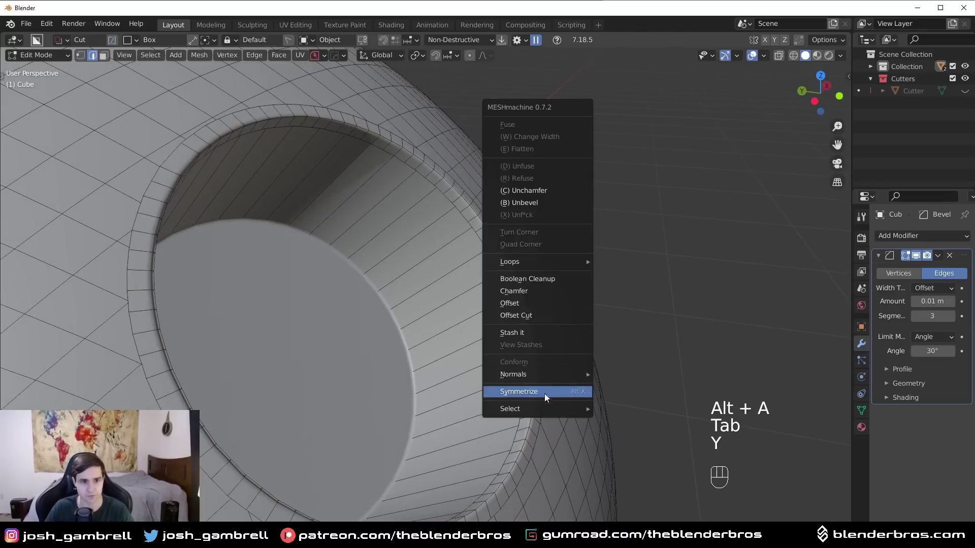
mouse_move(535, 407)
left_click(659, 409)
key("Tab")
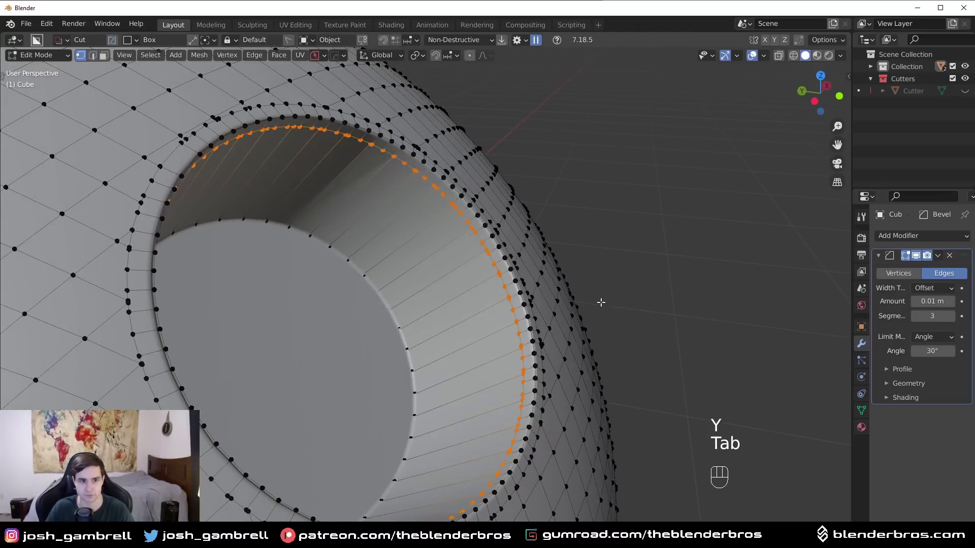
key("y")
left_click(589, 201)
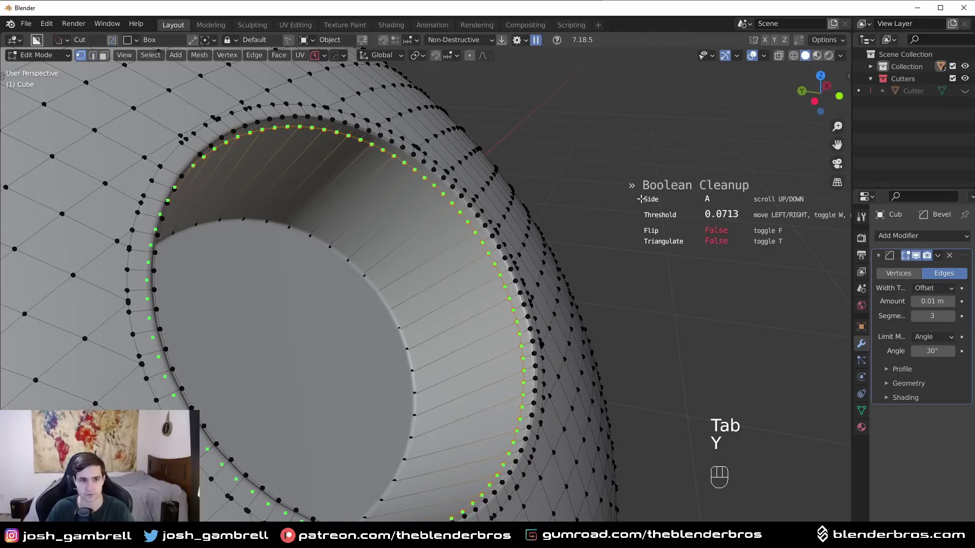
left_click(630, 239)
Edge-slide the inner support loop toward the recess rim by about 0.40
scroll(637, 257, "up", 3)
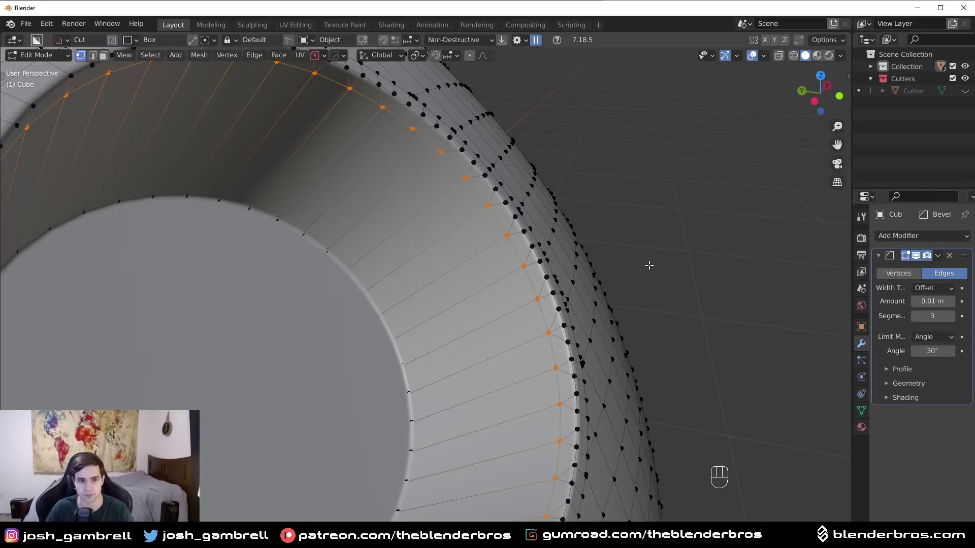
key("g")
key("g")
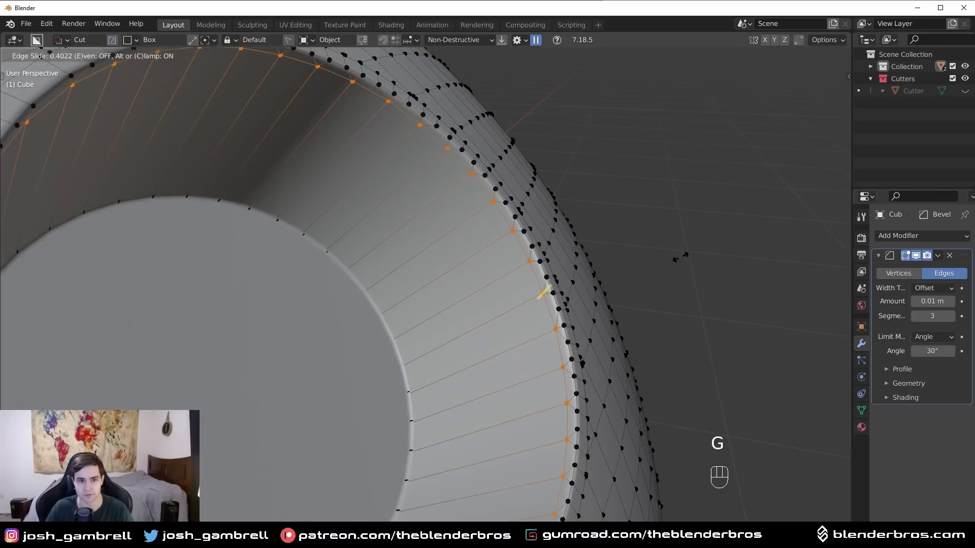
left_click(542, 292)
Examine the recess's shading in Object Mode from several angles and check its face topology in Edit Mode
key("Tab")
left_click(628, 218)
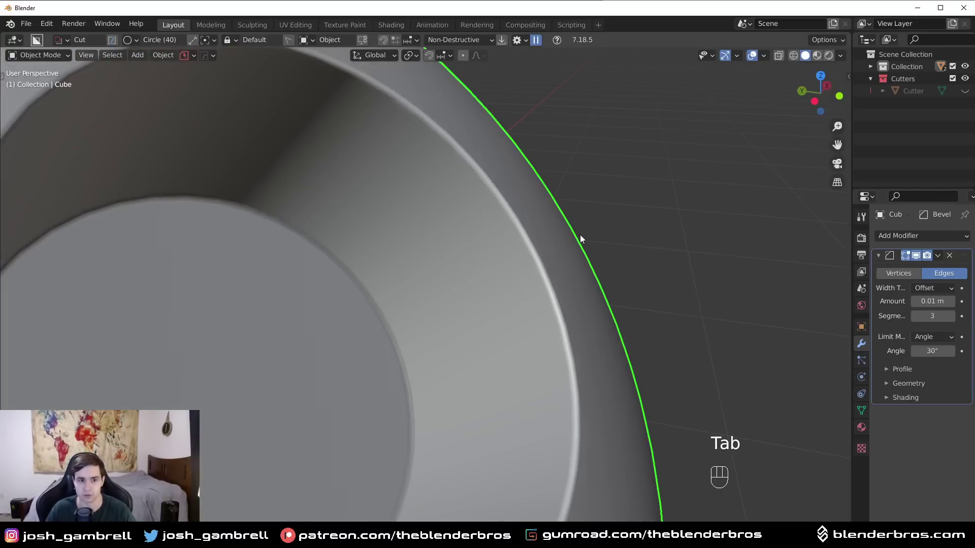
middle_click_drag(580, 235, 472, 264)
scroll(498, 241, "down", 3)
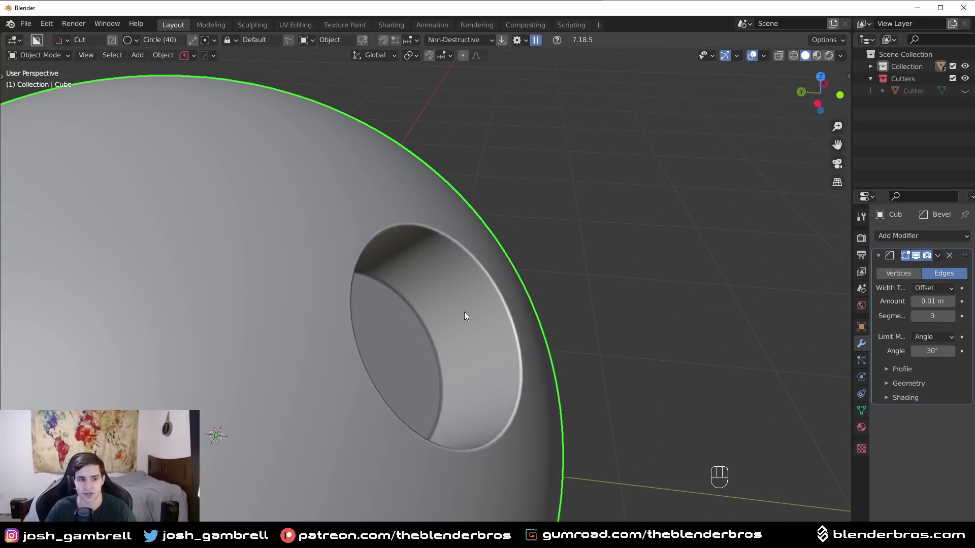
middle_click_drag(465, 312, 395, 304)
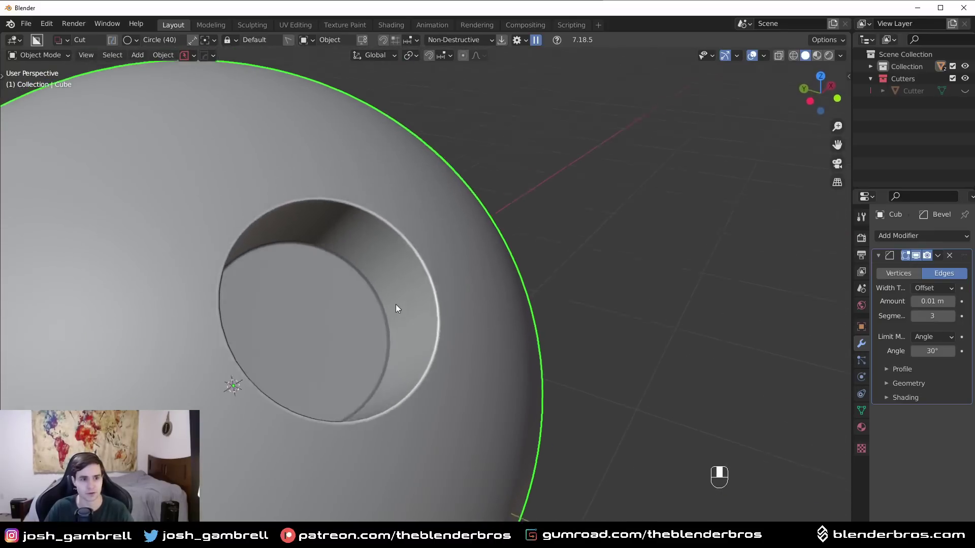
key("Tab")
left_click(559, 369)
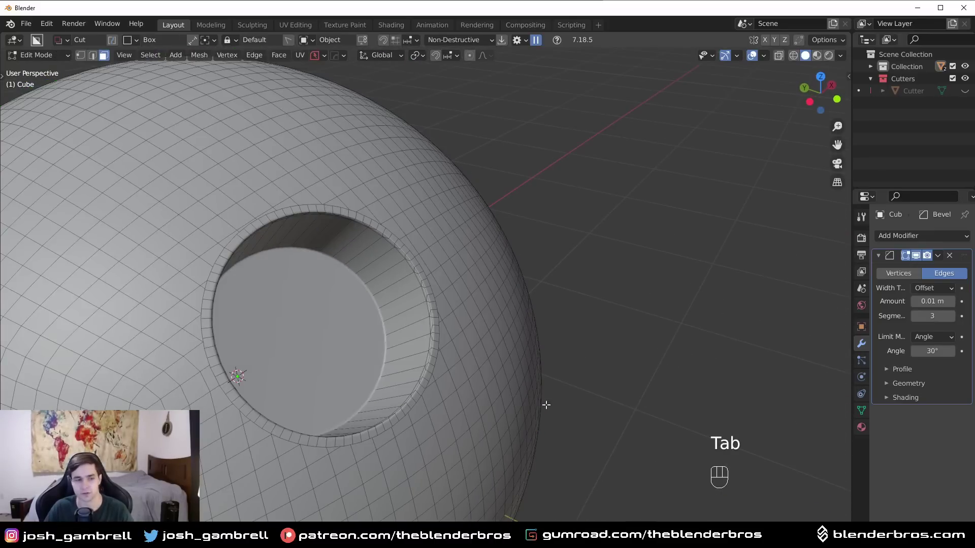
key("Tab")
middle_click_drag(501, 245, 518, 254)
scroll(486, 284, "up", 2)
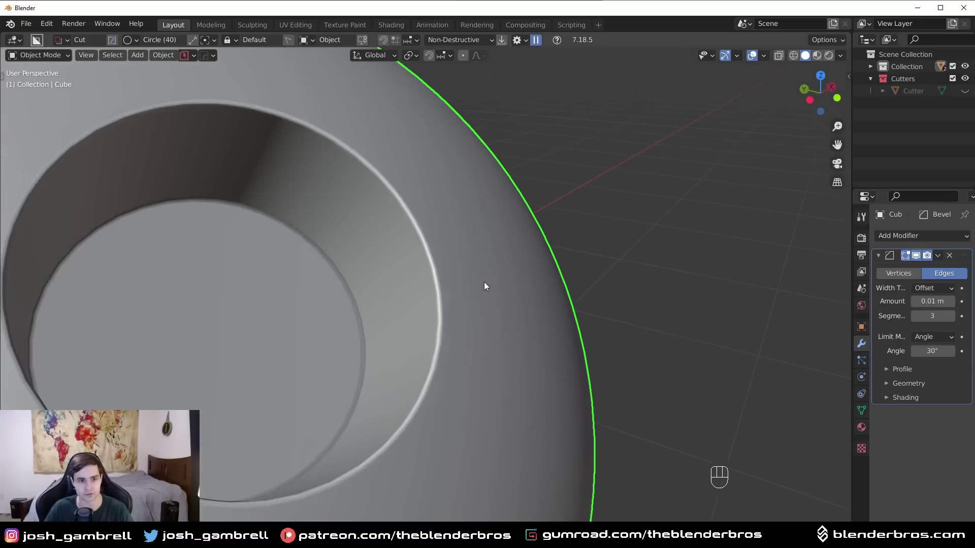
middle_click_drag(484, 282, 559, 279, "shift")
scroll(544, 289, "down", 5)
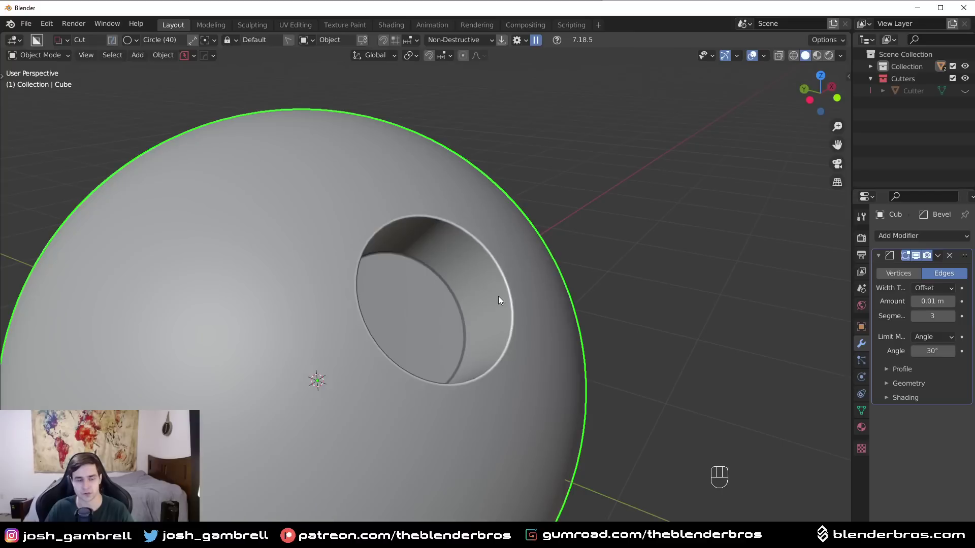